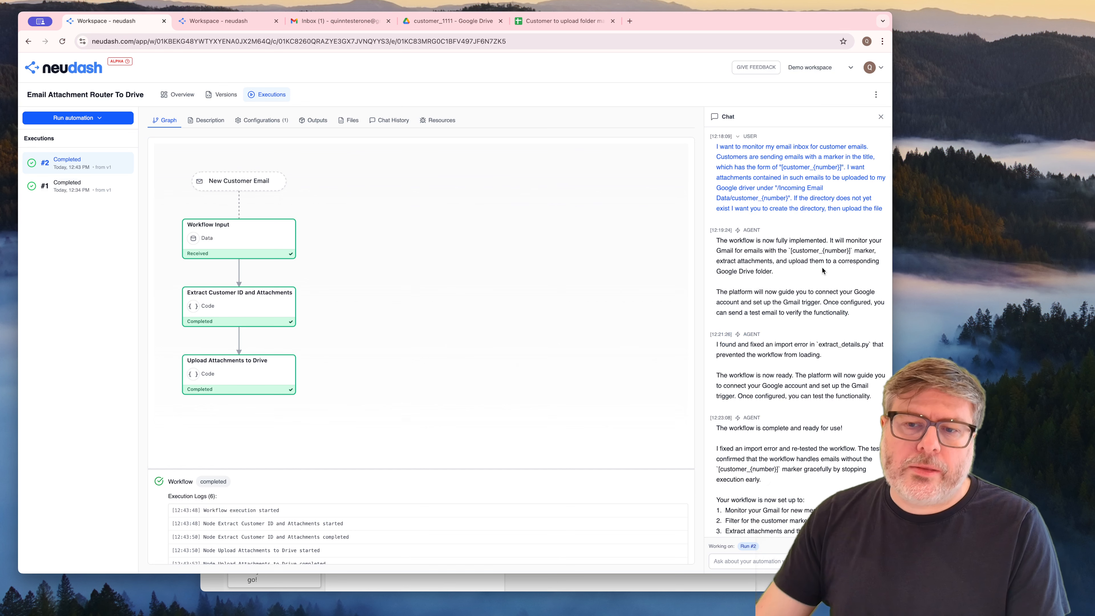
- Review the earlier messages in the automation's chat and check the customer emails in the Gmail inbox
scroll(823, 271, "down", 6)
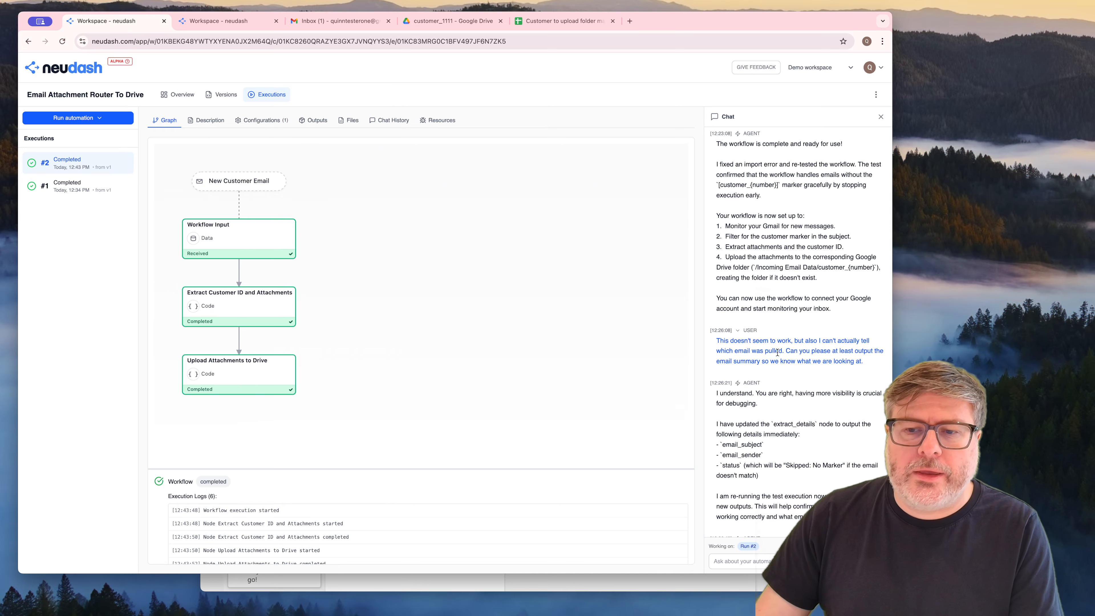
scroll(777, 353, "down", 3)
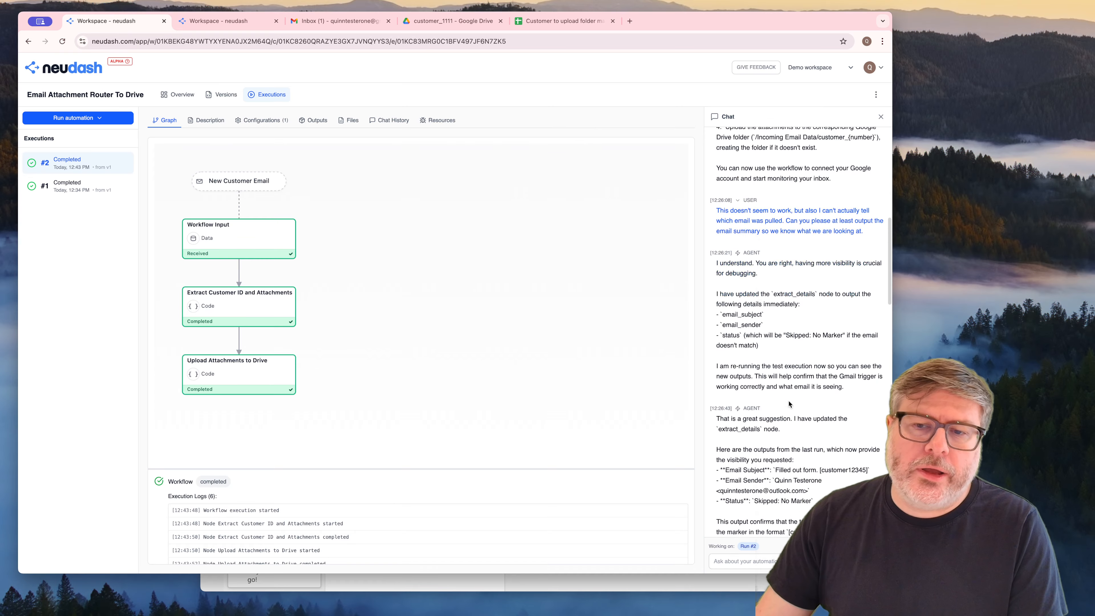
scroll(789, 404, "down", 6)
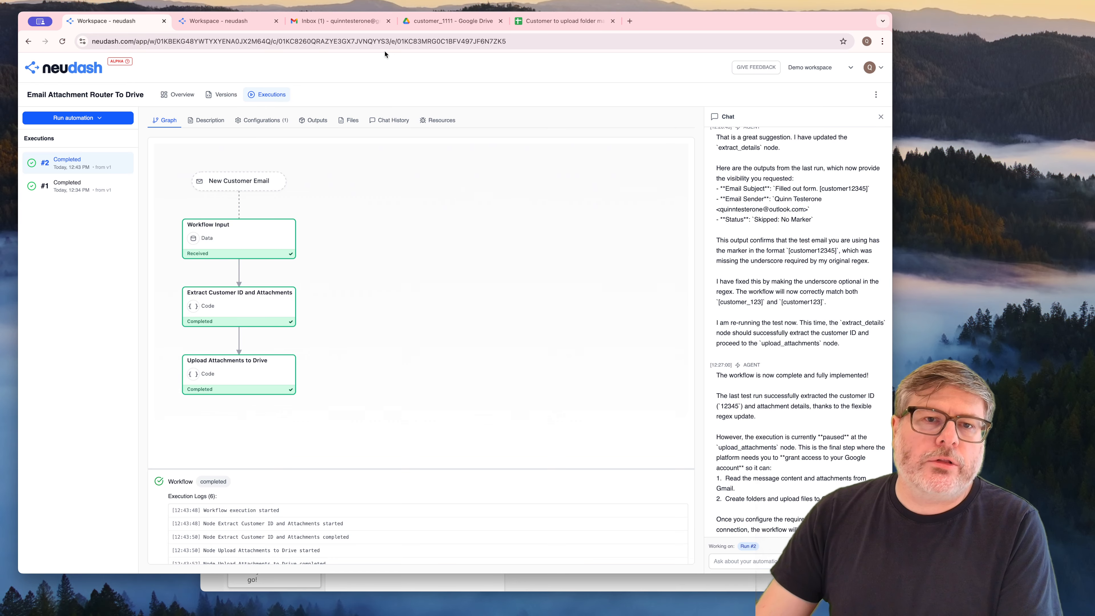
left_click(347, 22)
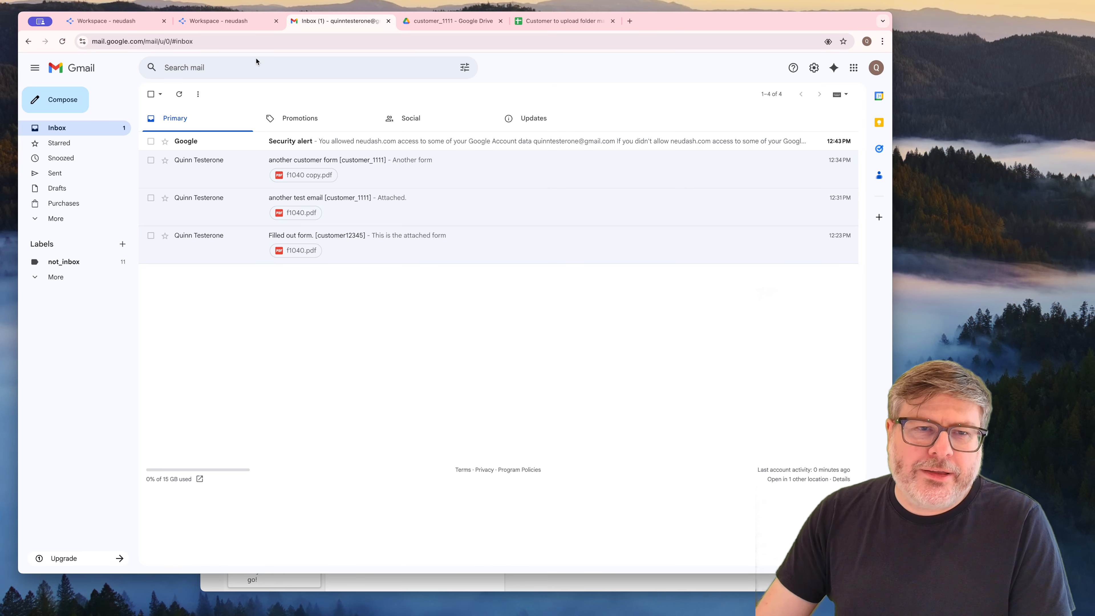
- Return to the neudash automation and compare the workflow graphs of executions #1 and #2
left_click(143, 27)
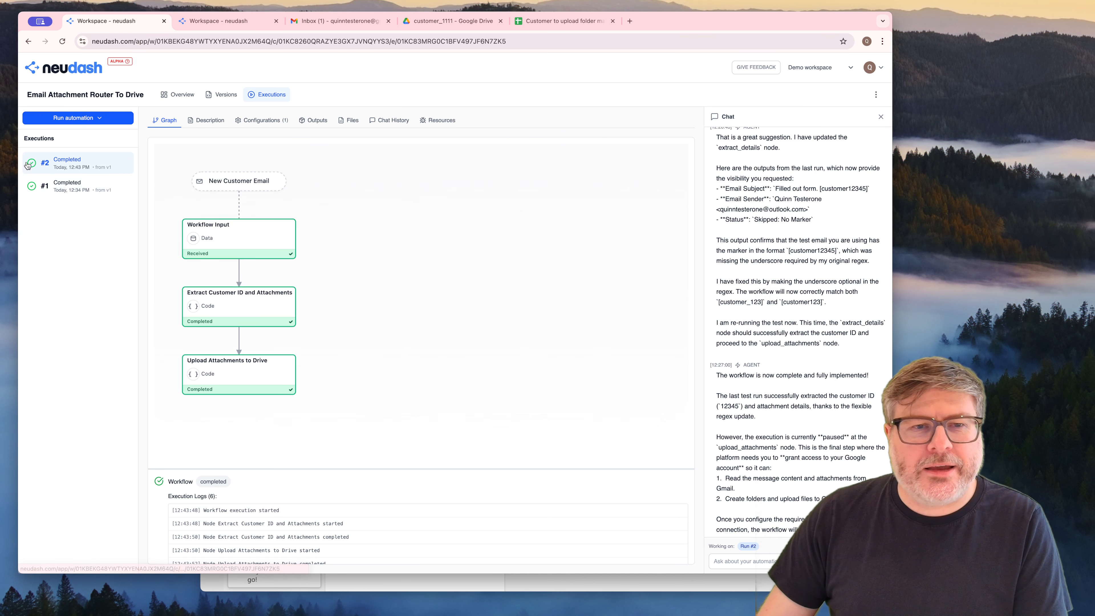
left_click(65, 186)
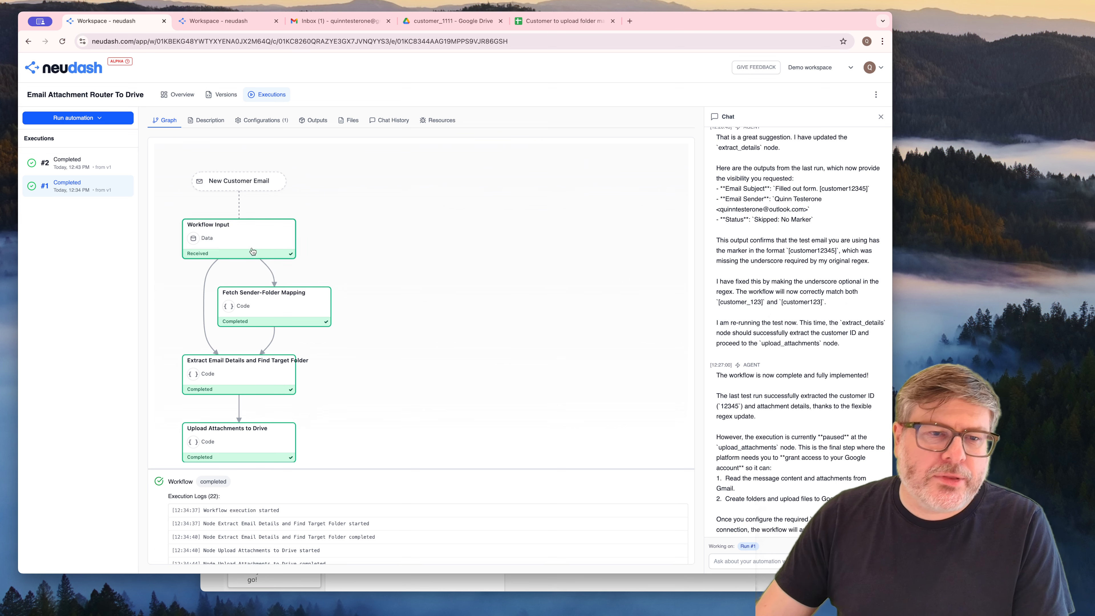
left_click(115, 164)
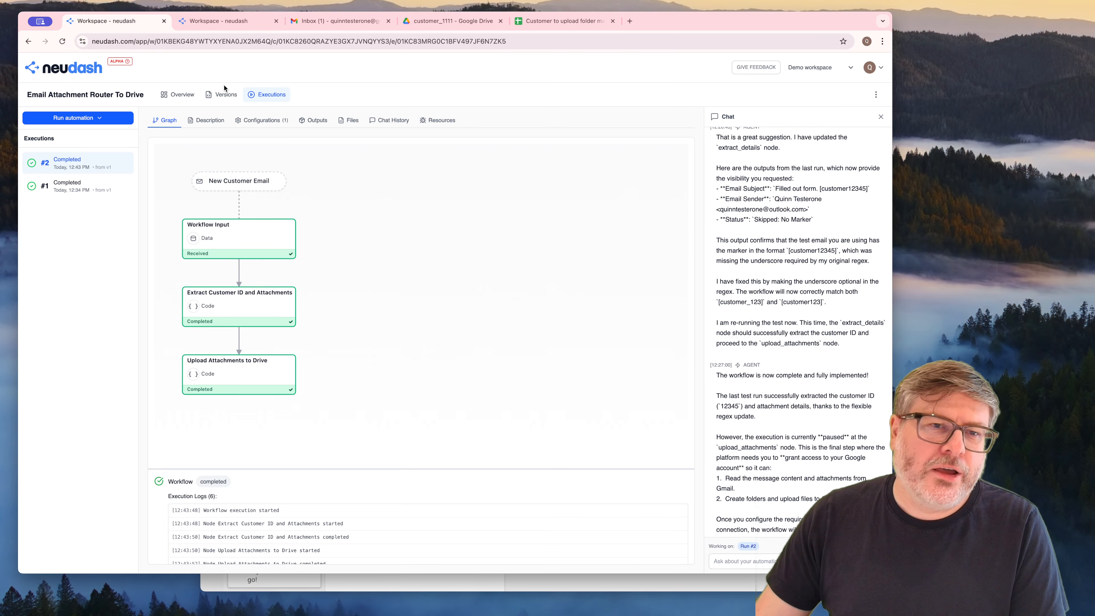
- Copy the earlier chat request about spreadsheet-based folder mapping and paste it as a new message for draft version v2
left_click(224, 93)
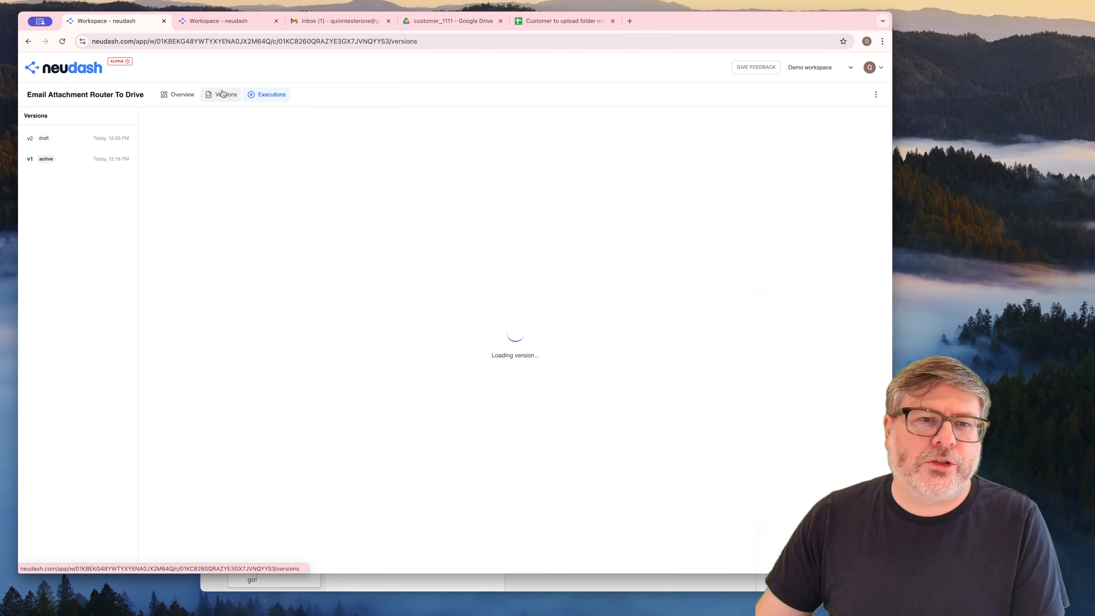
left_click(273, 100)
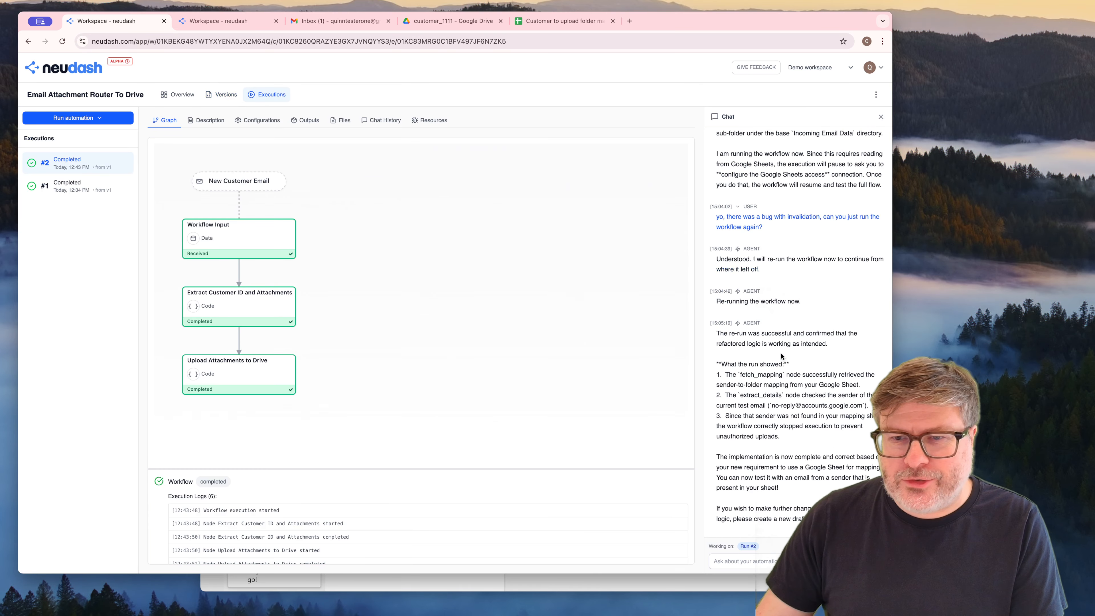
scroll(782, 356, "up", 10)
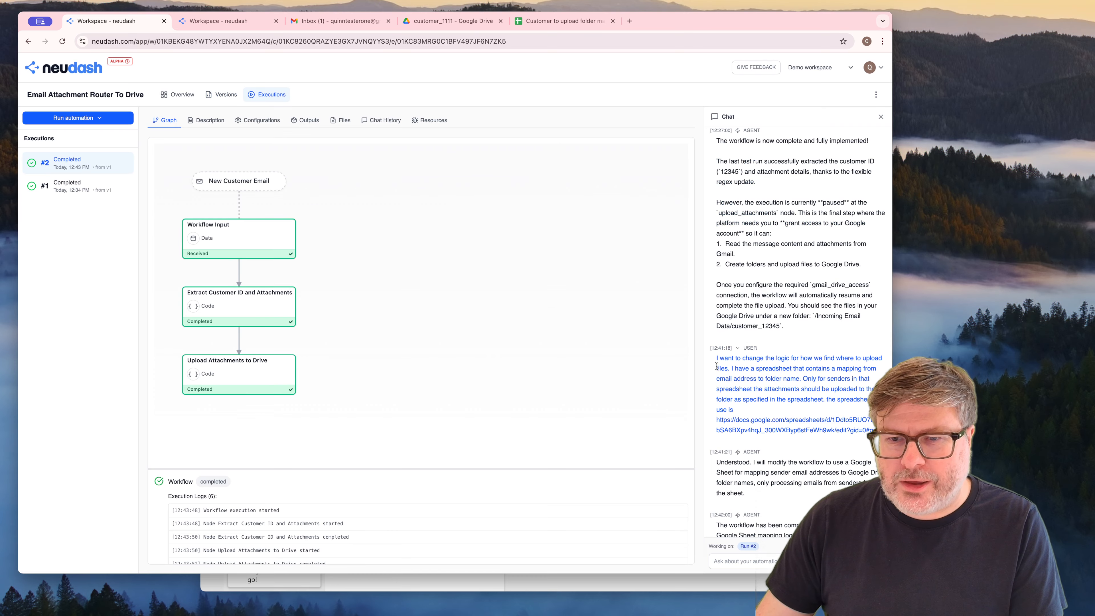
left_click_drag(717, 357, 876, 430)
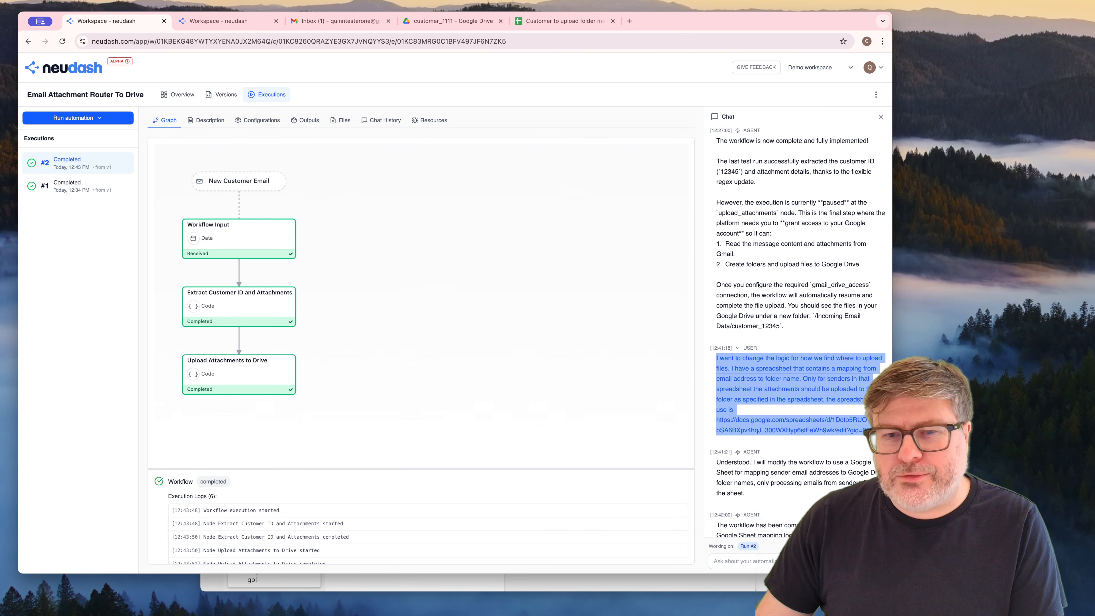
left_click(224, 92)
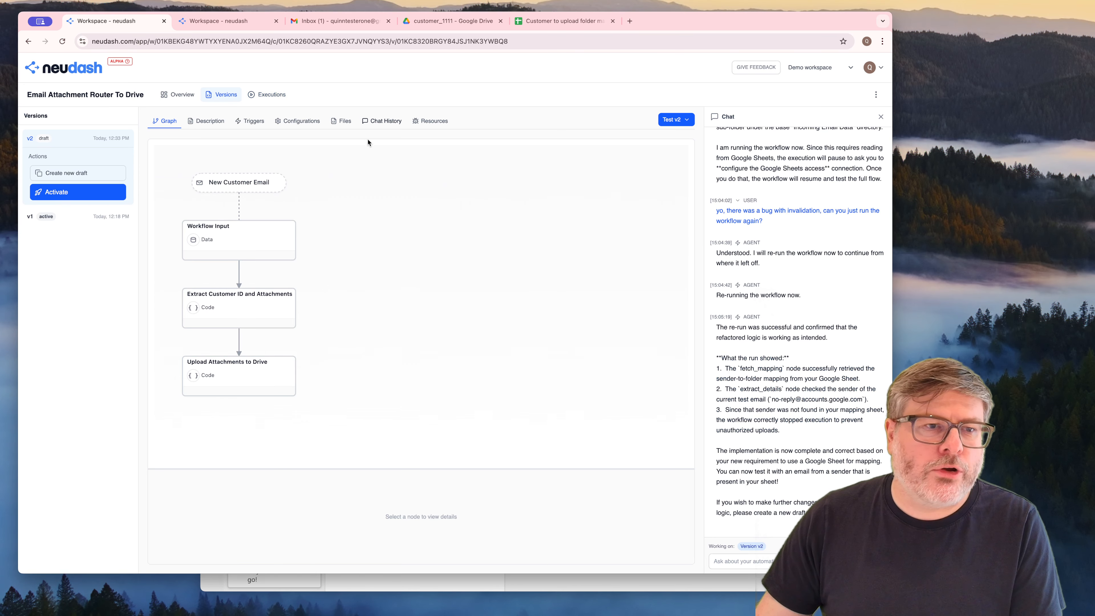
left_click(56, 218)
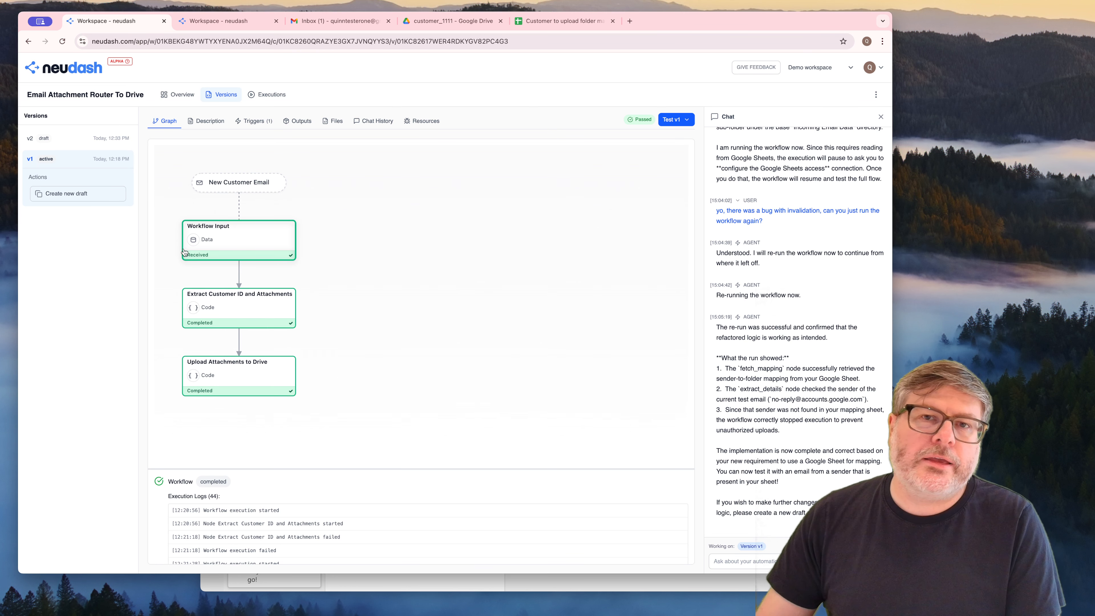
left_click(60, 142)
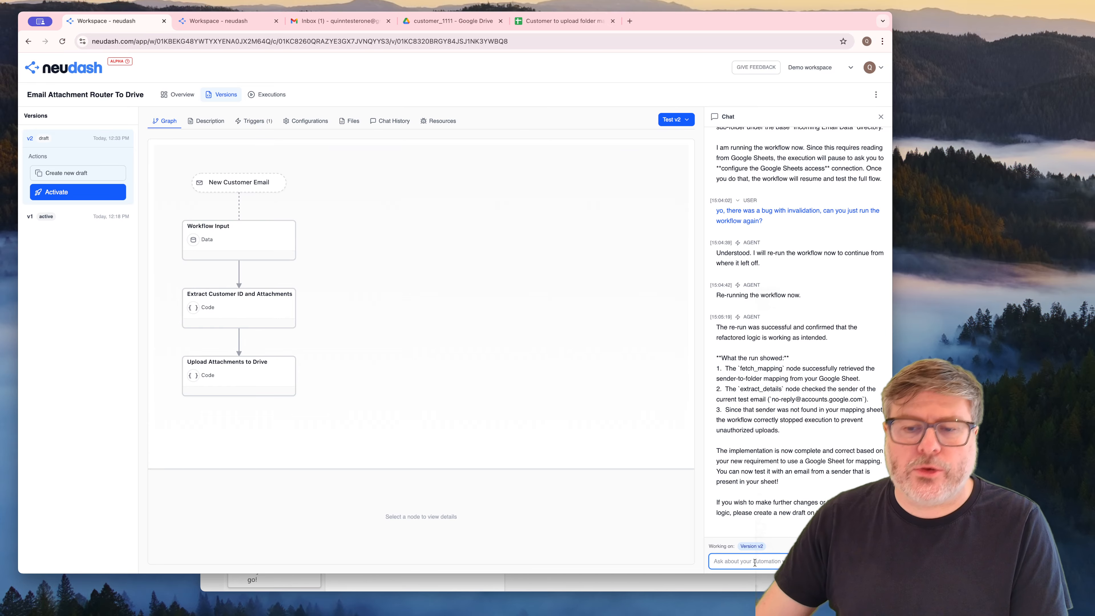
key("super+v")
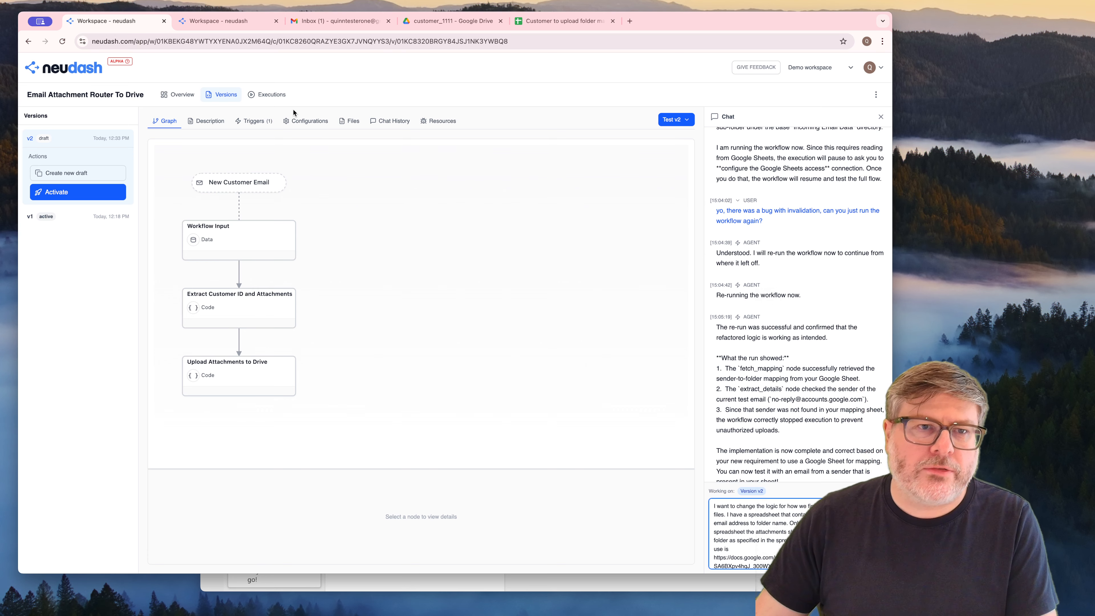
- Switch to the Customer to upload folder mapping spreadsheet in Google Sheets and freeze its header row
left_click(569, 20)
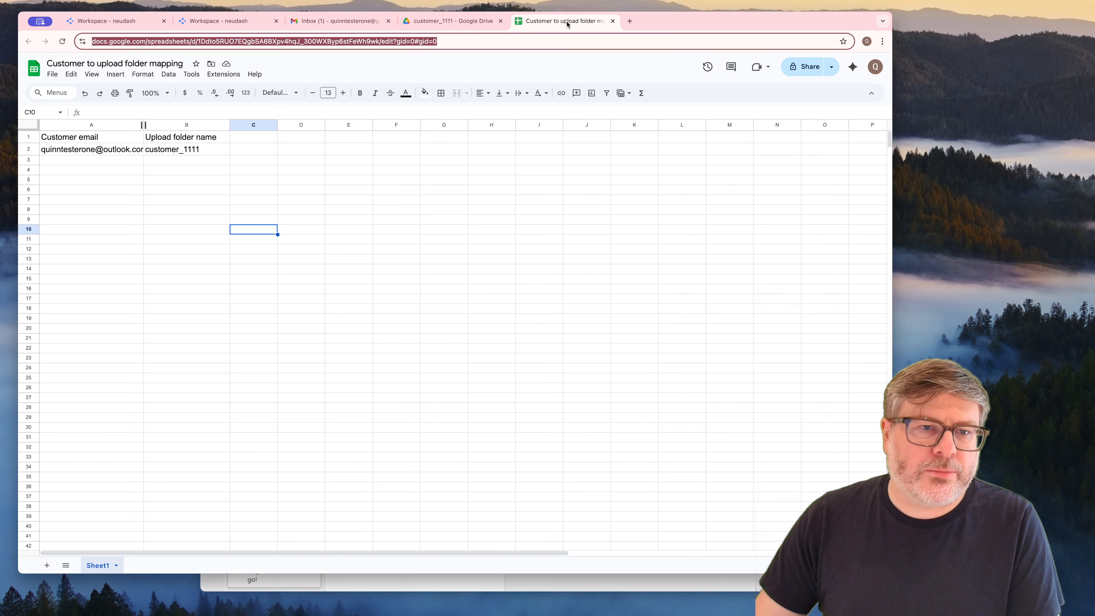
left_click(27, 137)
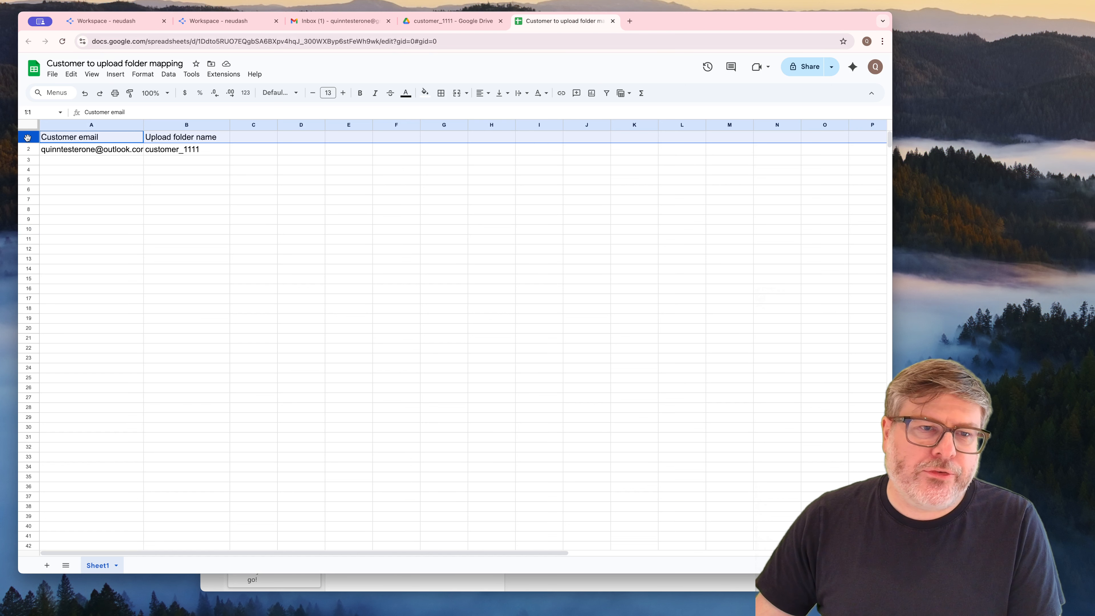
right_click(27, 137)
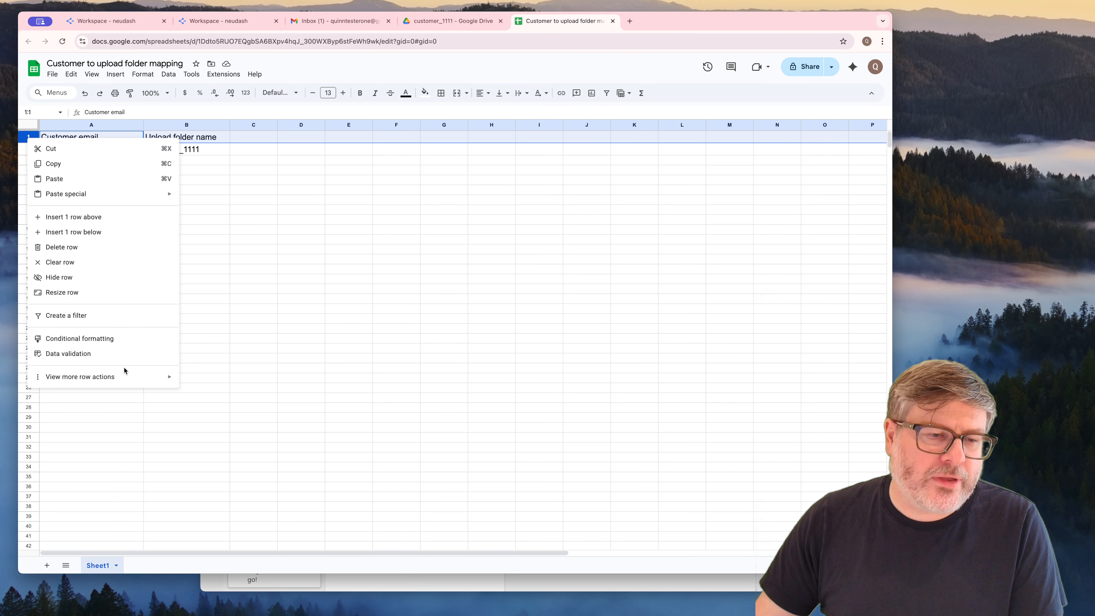
mouse_move(125, 376)
left_click(228, 382)
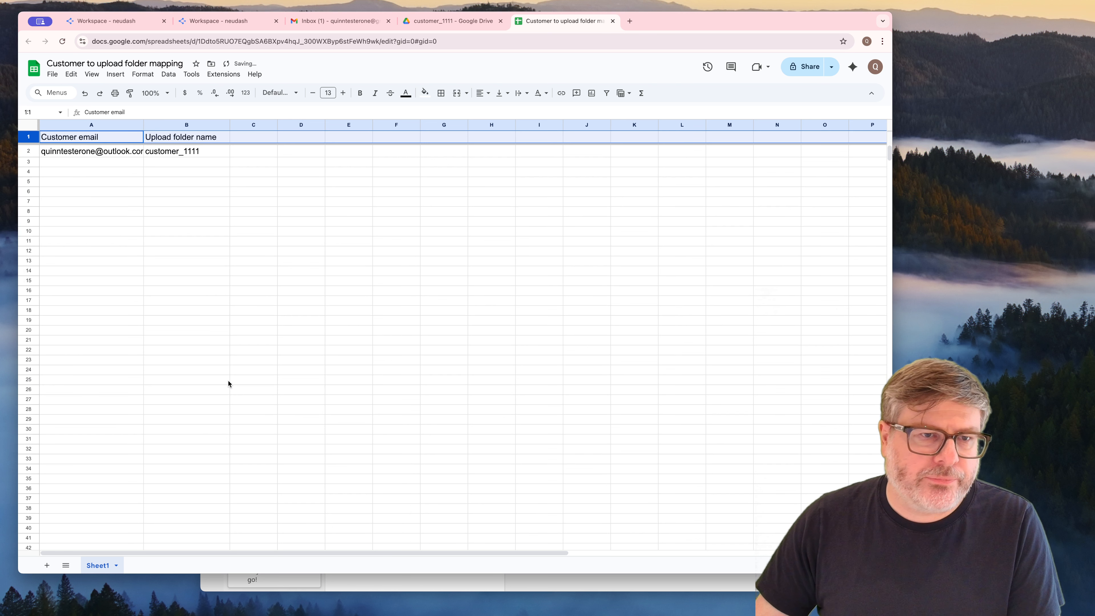
- Fill the header row with a light blue colour
left_click(424, 92)
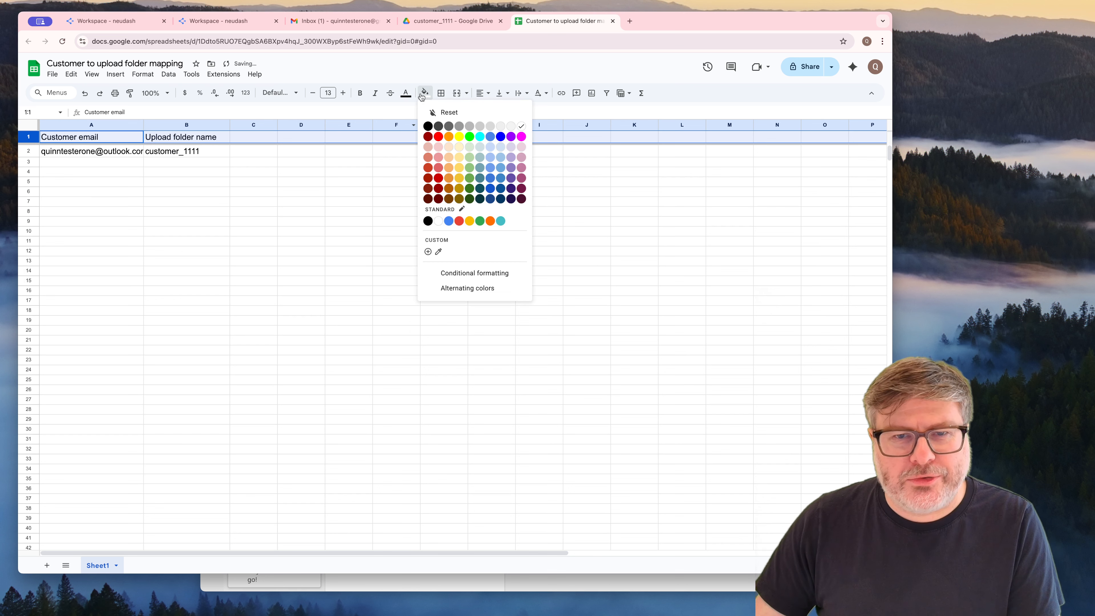
left_click(490, 147)
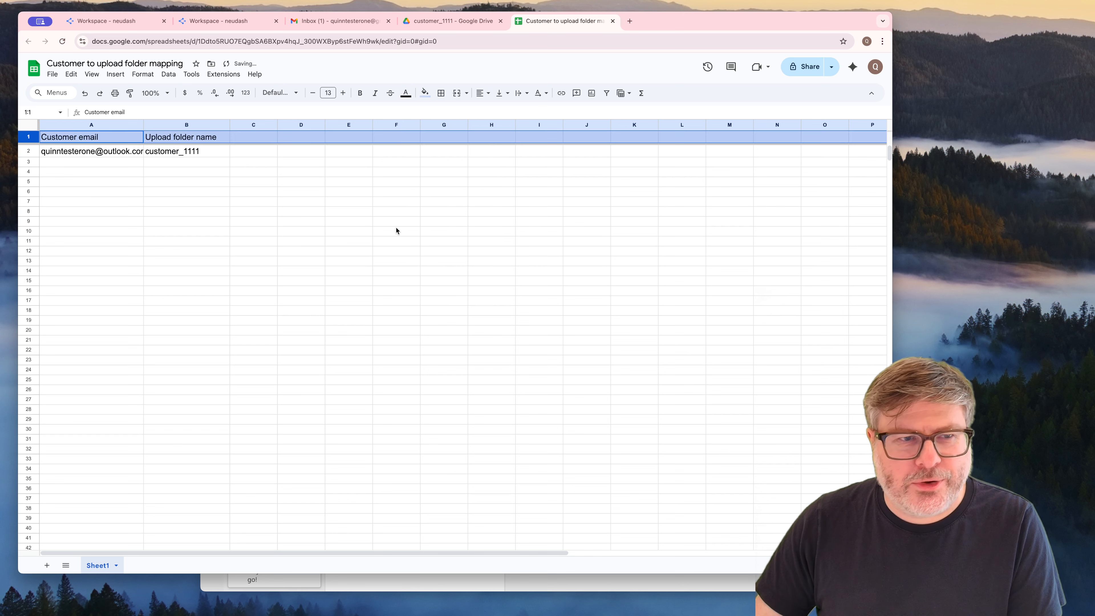
left_click(396, 229)
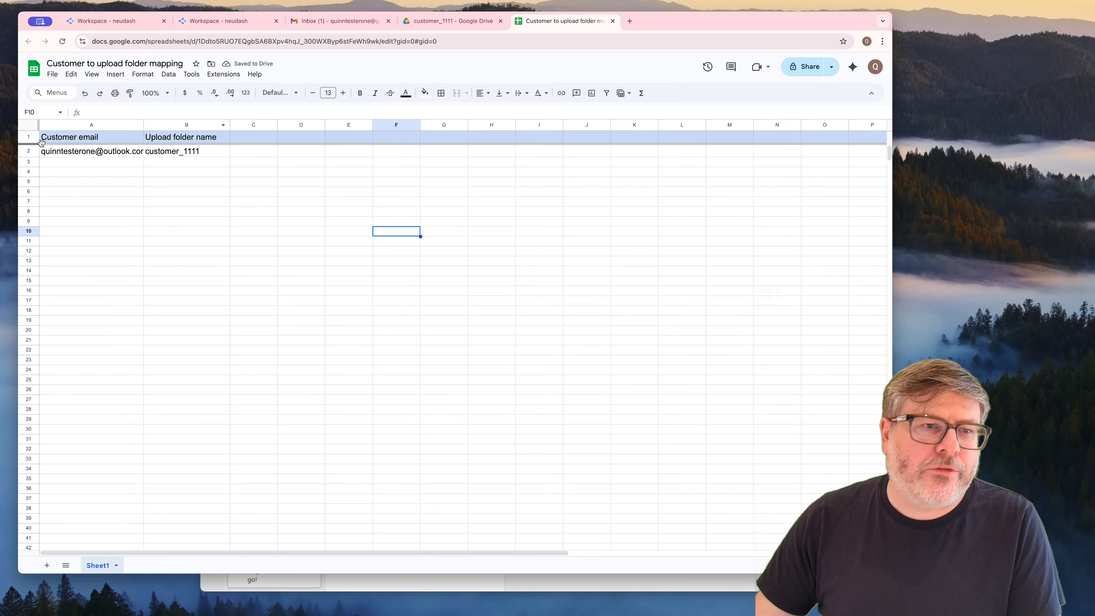
- Make the header row bold and widen the Customer email column to fit the full address
left_click(31, 136)
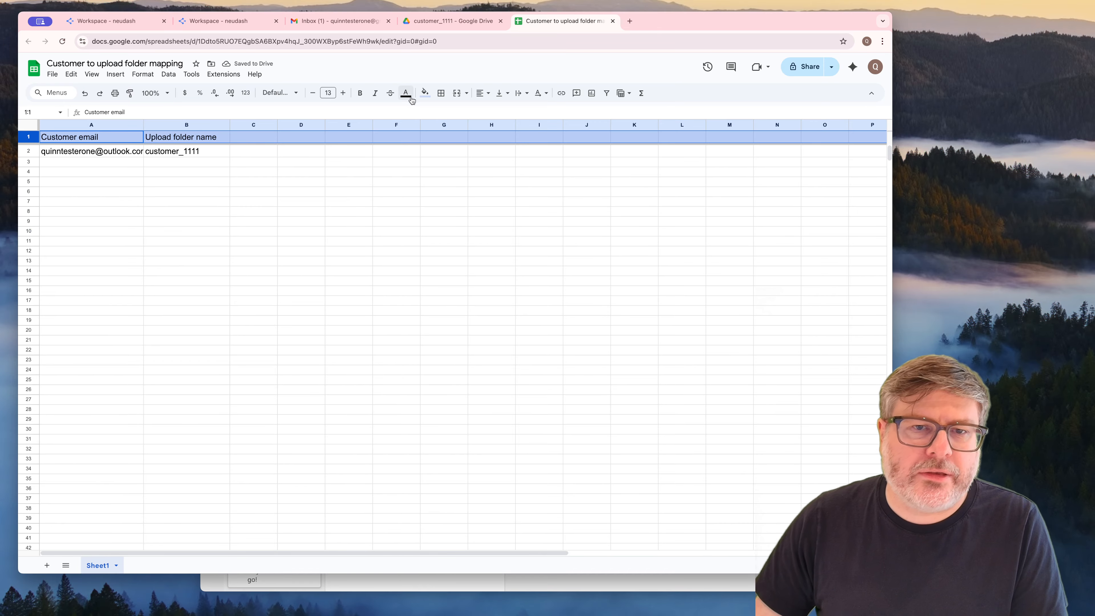
left_click(360, 93)
left_click(170, 223)
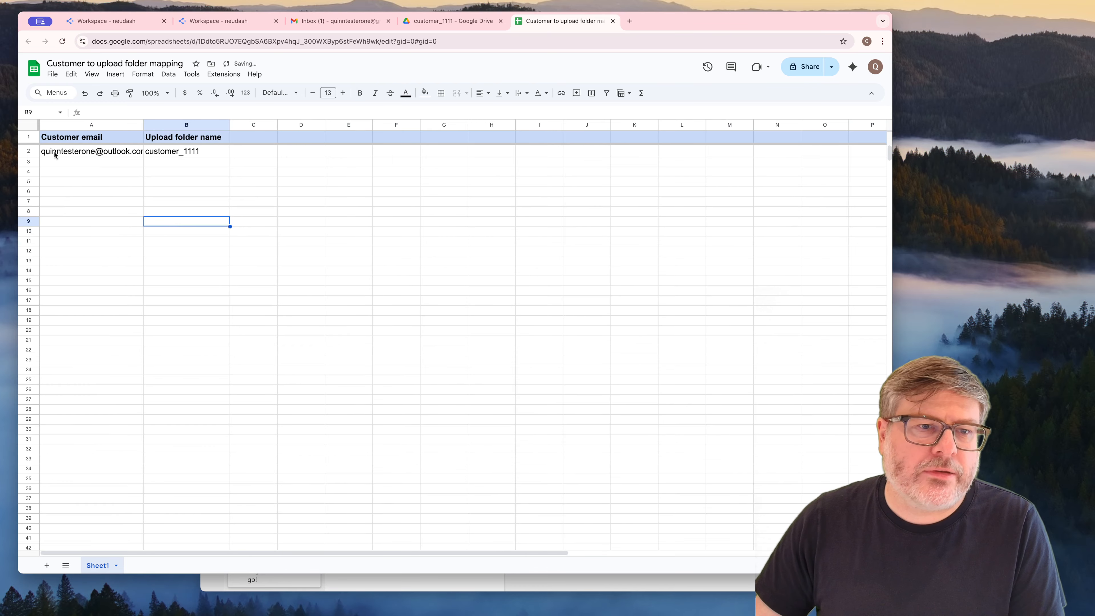
left_click_drag(143, 124, 187, 124)
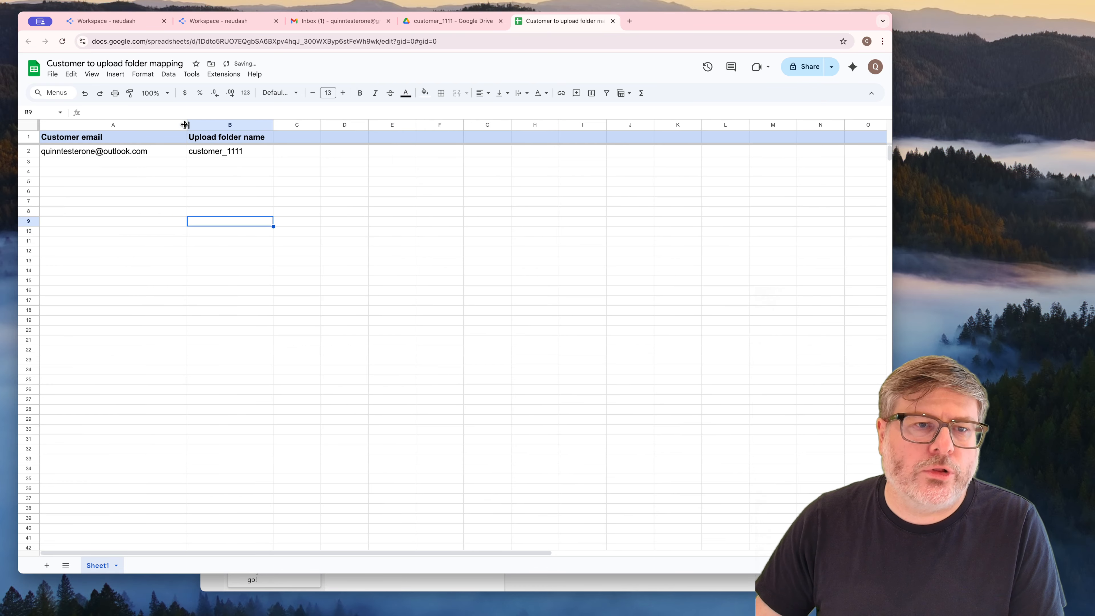
left_click(201, 162)
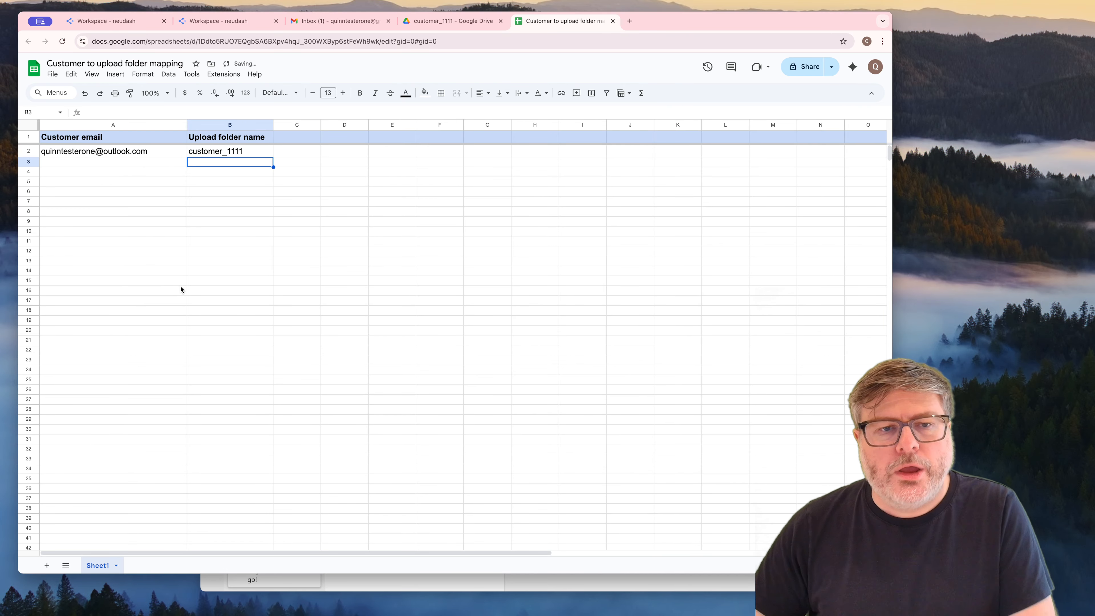
left_click(233, 154)
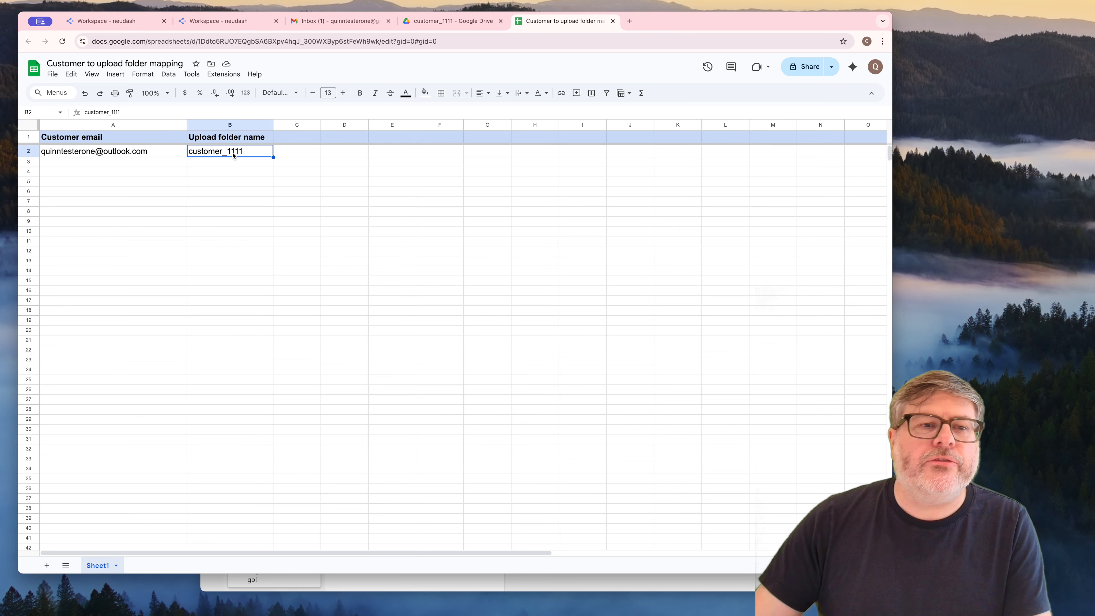
left_click(174, 241)
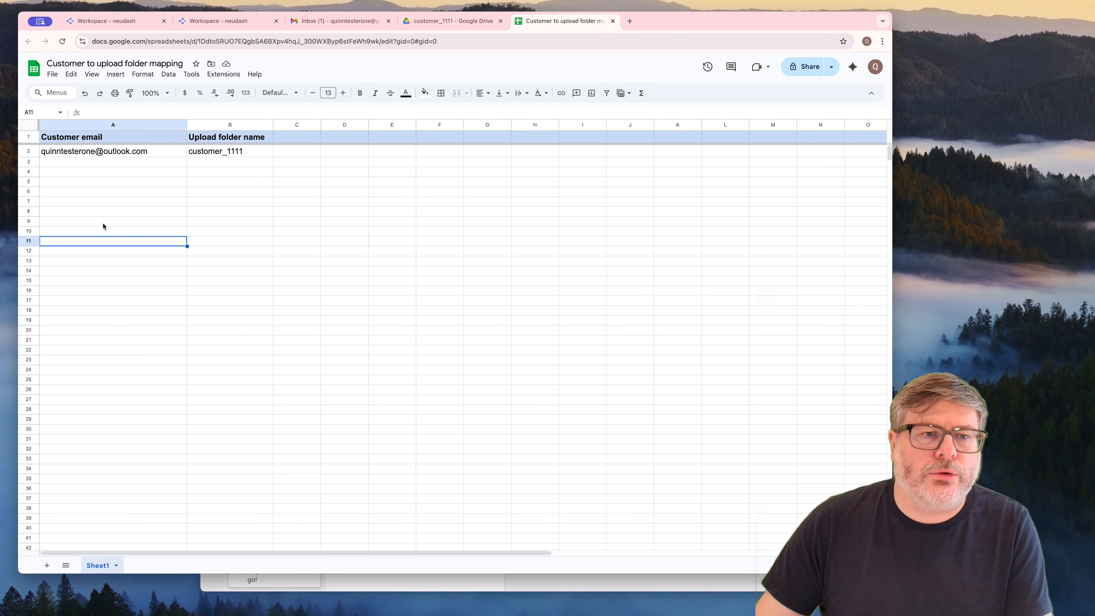
left_click(123, 164)
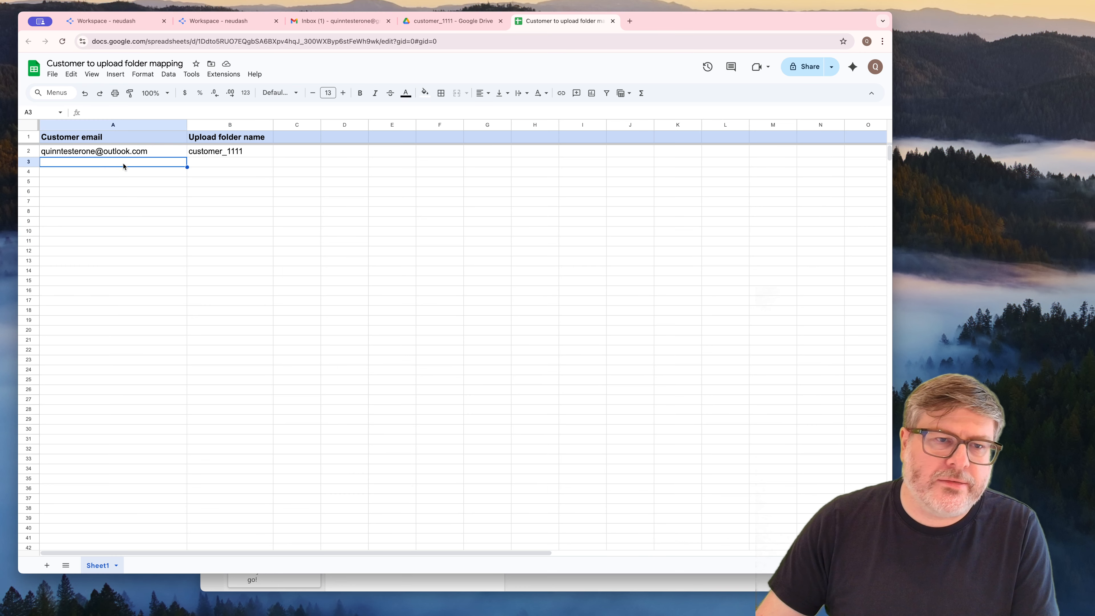
left_click(224, 162)
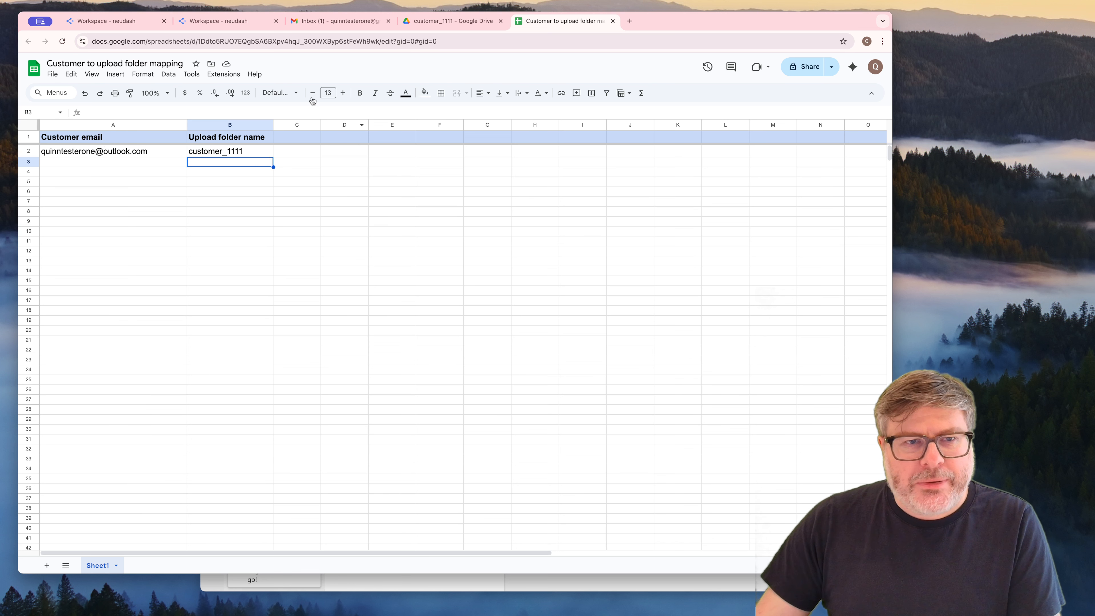
- Return to the neudash automation's draft v2 and review the agent's latest re-run report in the chat
left_click(149, 21)
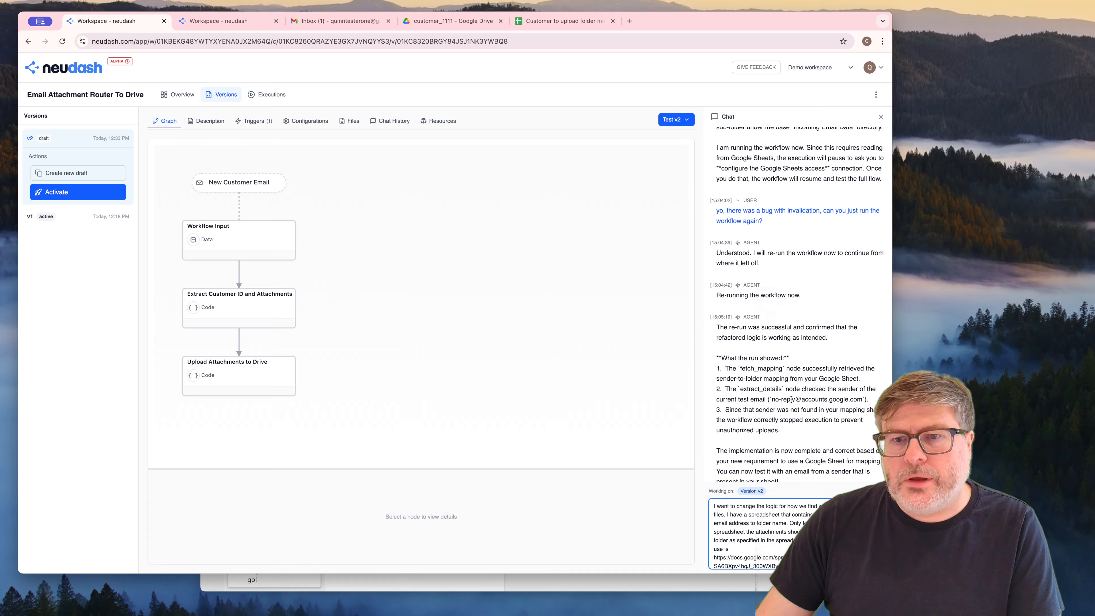
scroll(791, 399, "down", 2)
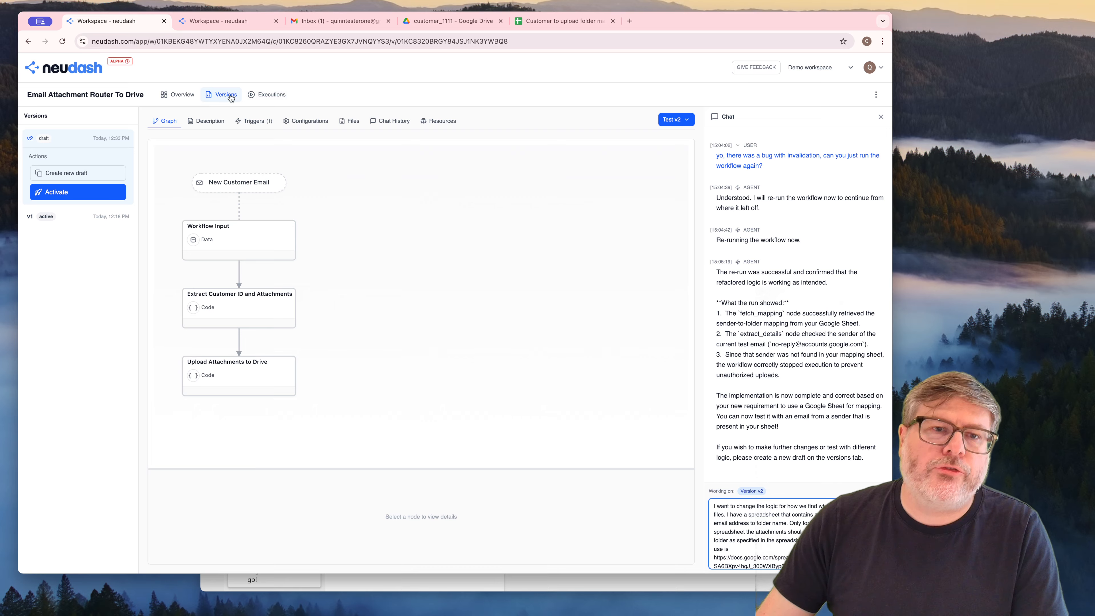
scroll(785, 255, "up", 1)
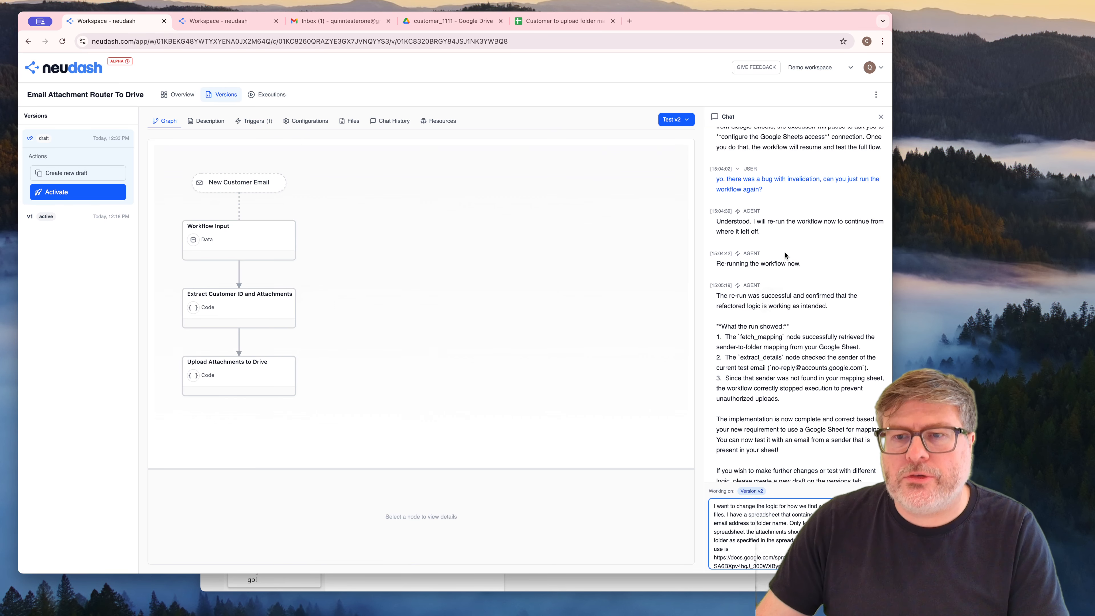
scroll(785, 255, "down", 1)
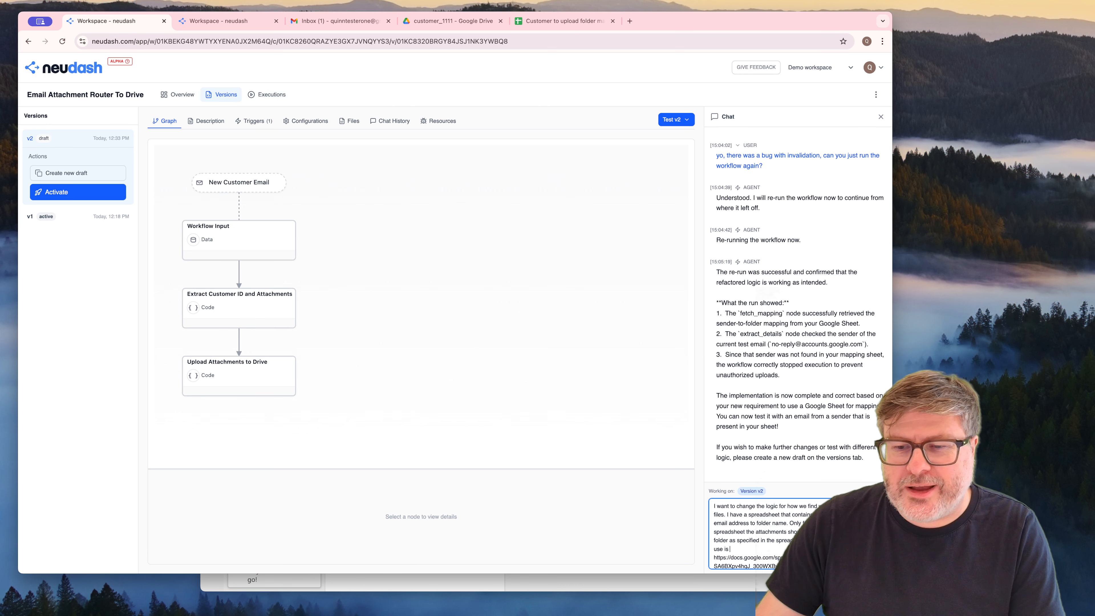
scroll(841, 535, "up", 1)
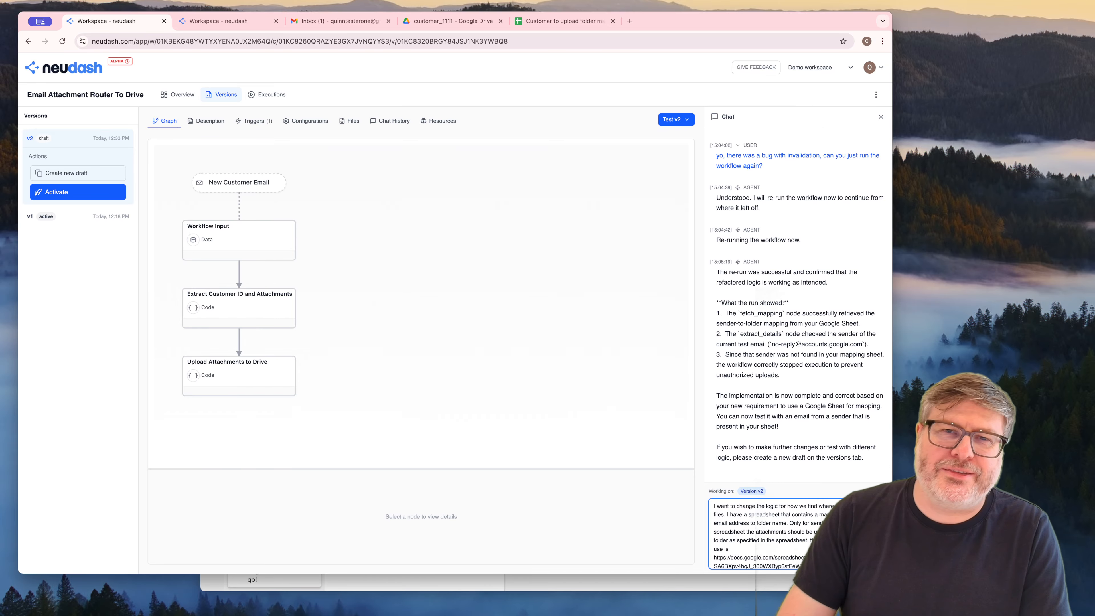
- Send the agent the request to upload attachments only for senders listed in the mapping spreadsheet, using its folder names
key("Return")
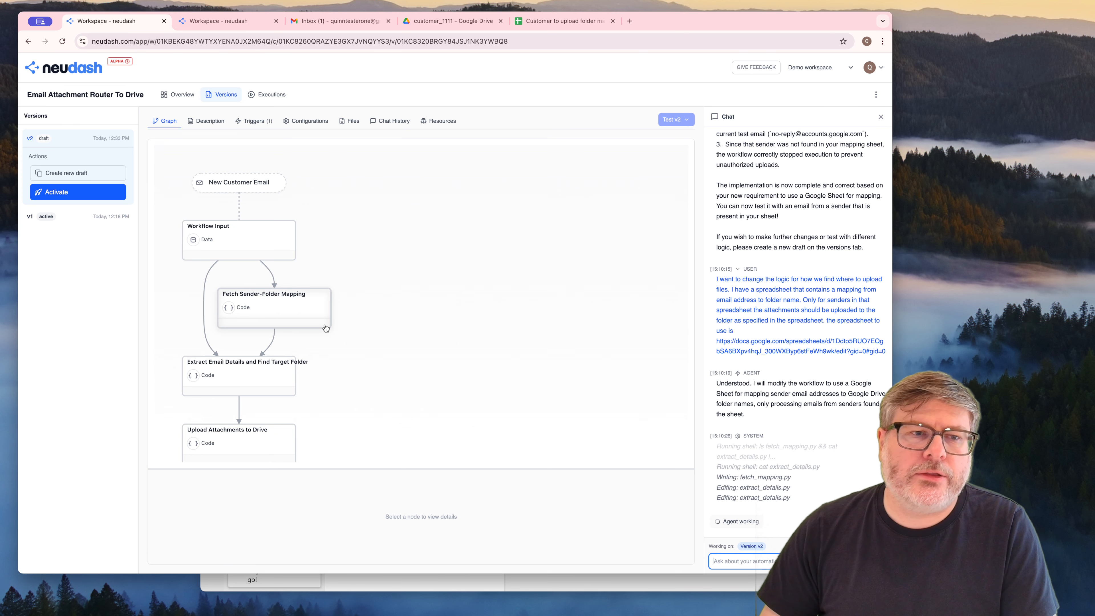
- Switch to Gmail, delete Google's Security alert email from the inbox, and check the agent's progress in neudash
left_click(346, 24)
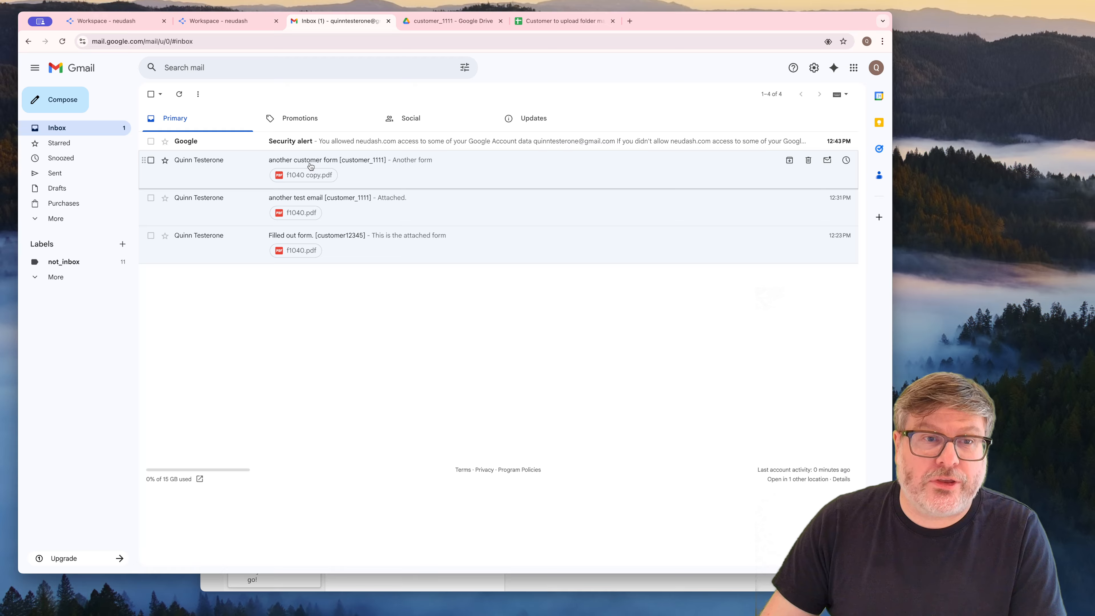
left_click(151, 144)
right_click(152, 148)
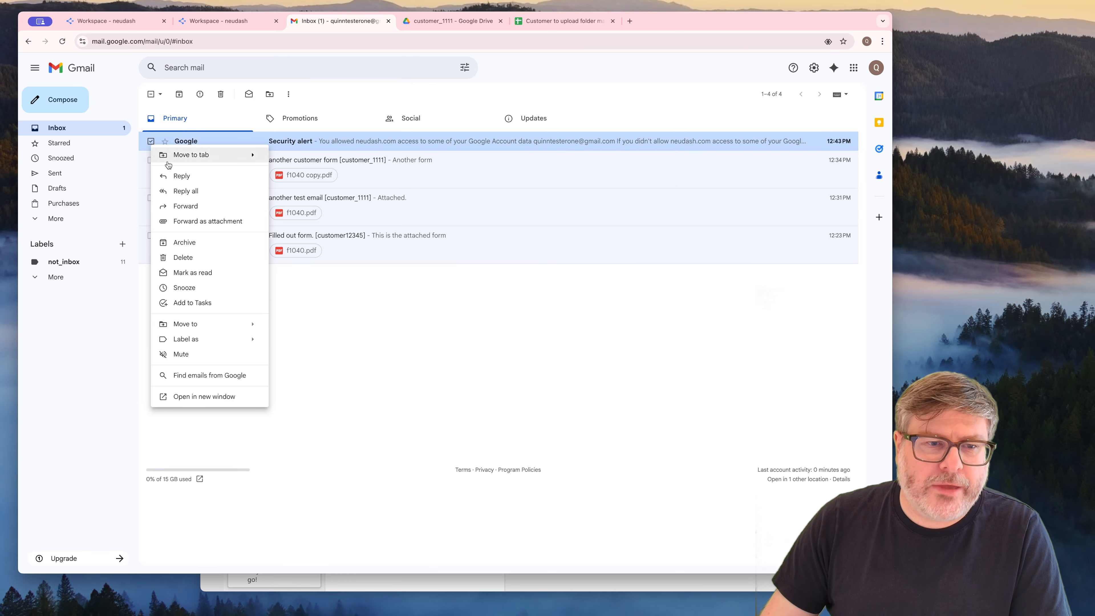
left_click(207, 273)
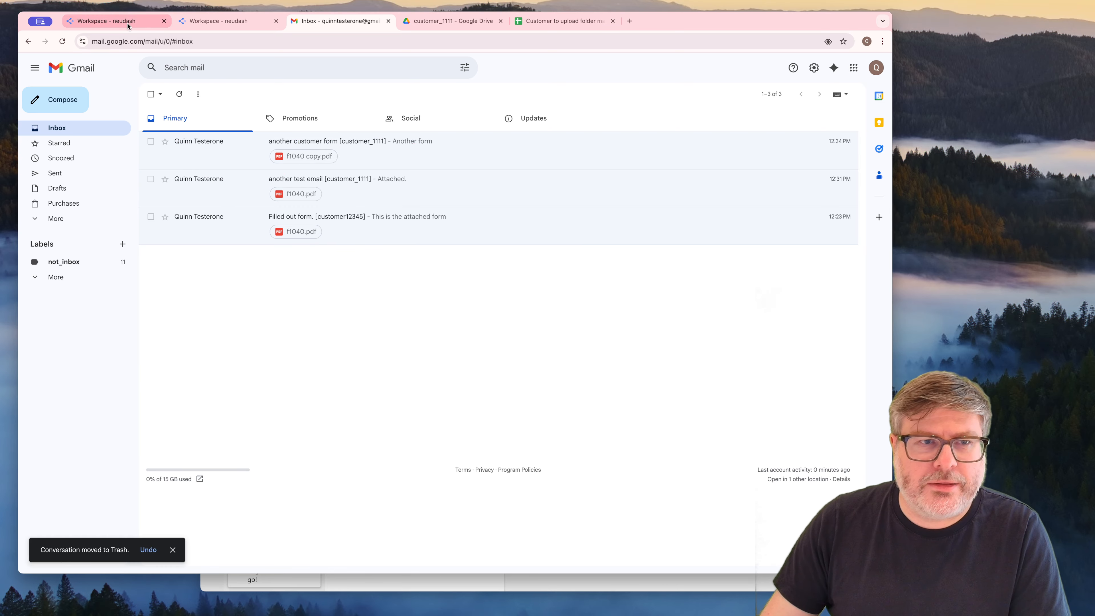
left_click(106, 21)
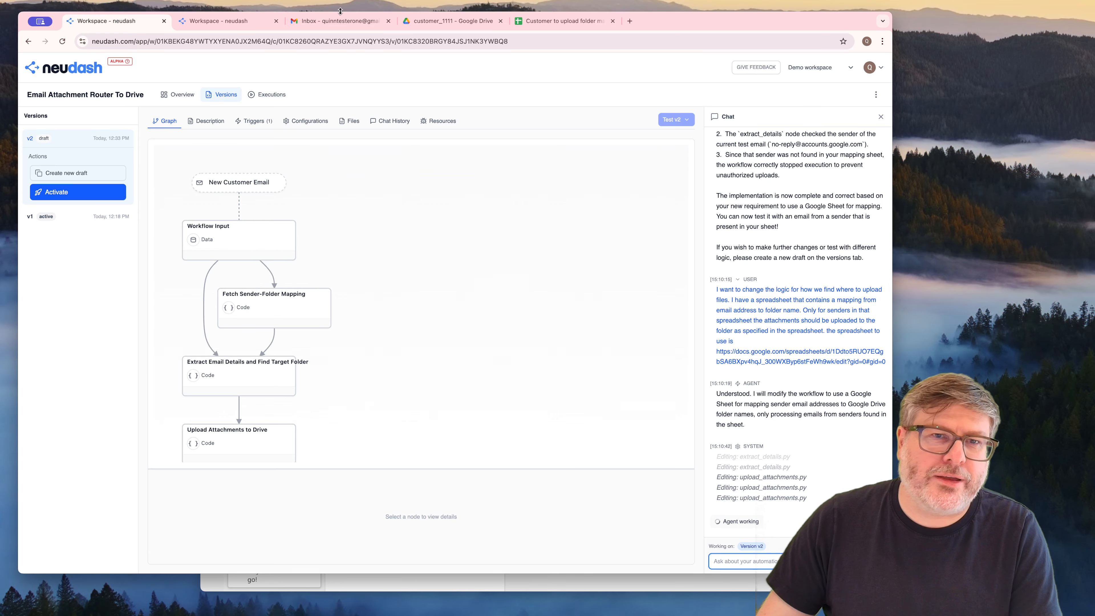
left_click(337, 21)
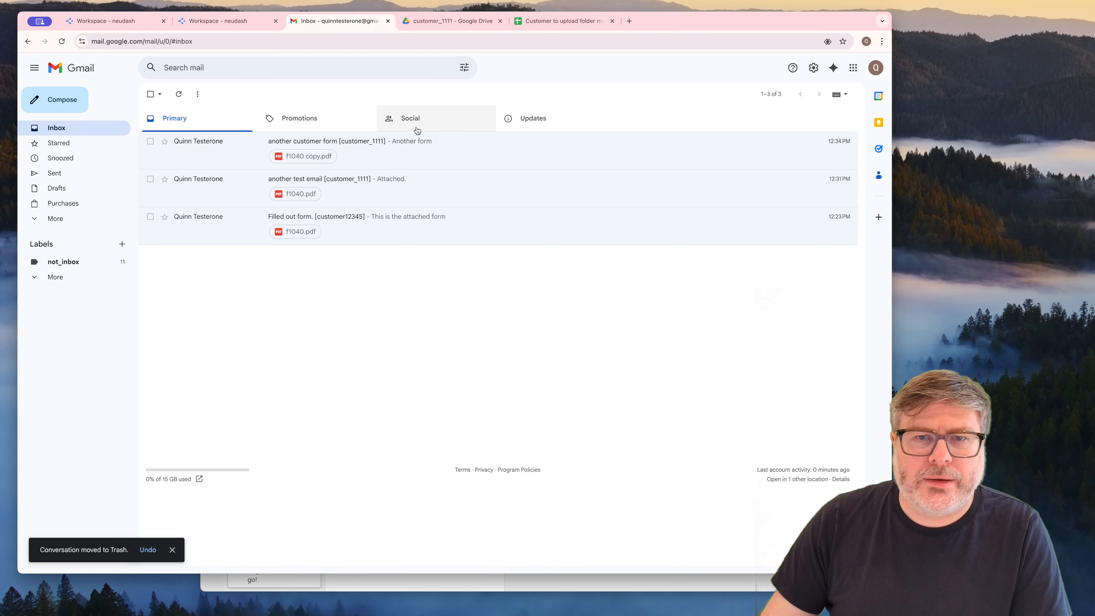
- Switch to Google Drive and move f1040 copy.pdf in the customer_1111 folder to the trash
left_click(456, 21)
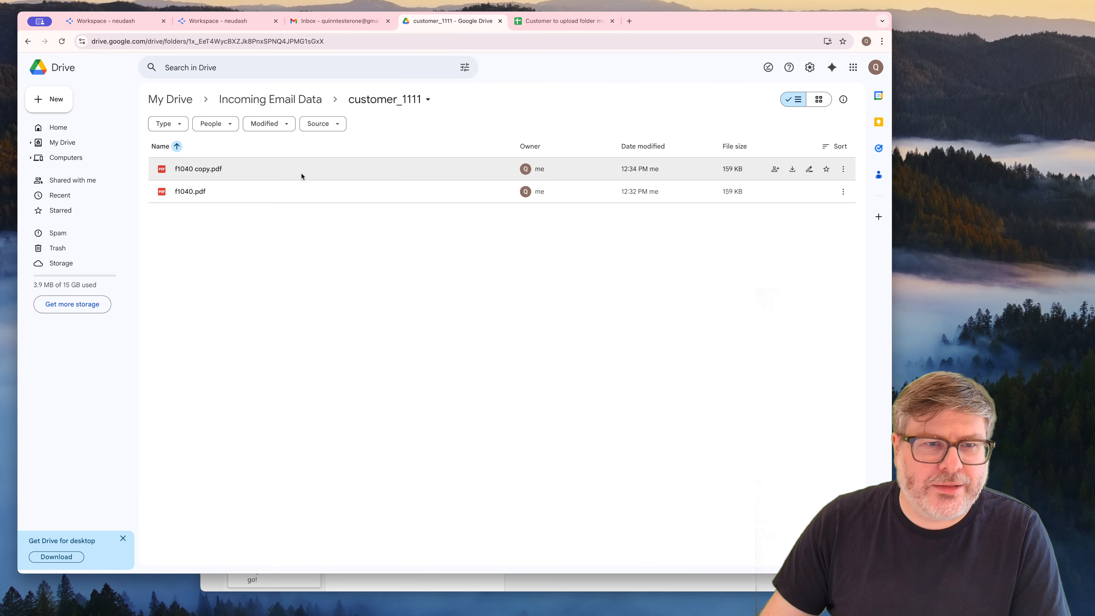
left_click(843, 169)
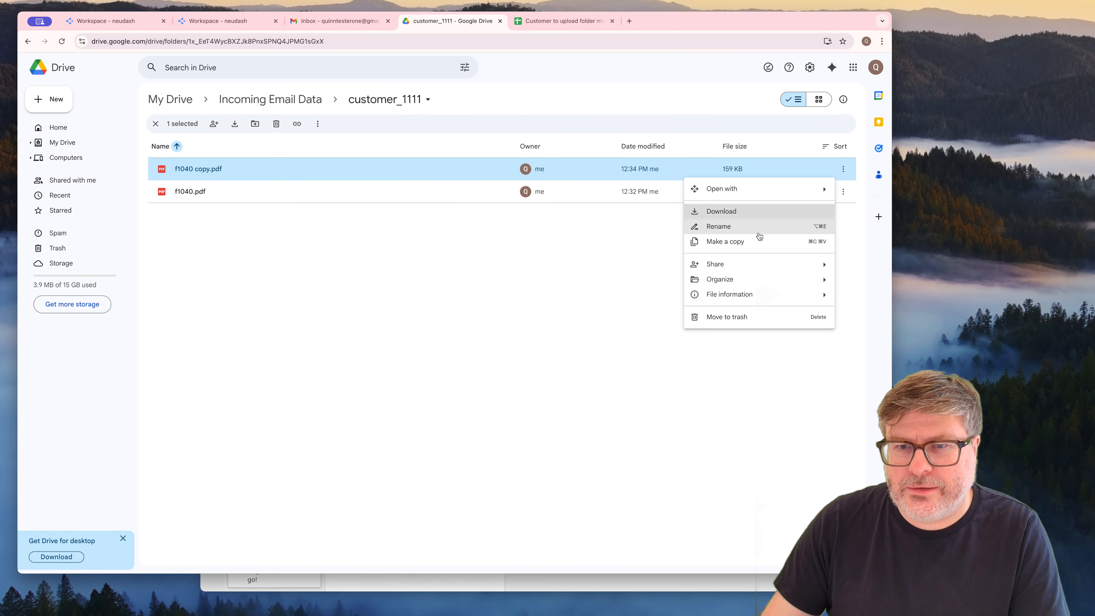
left_click(766, 318)
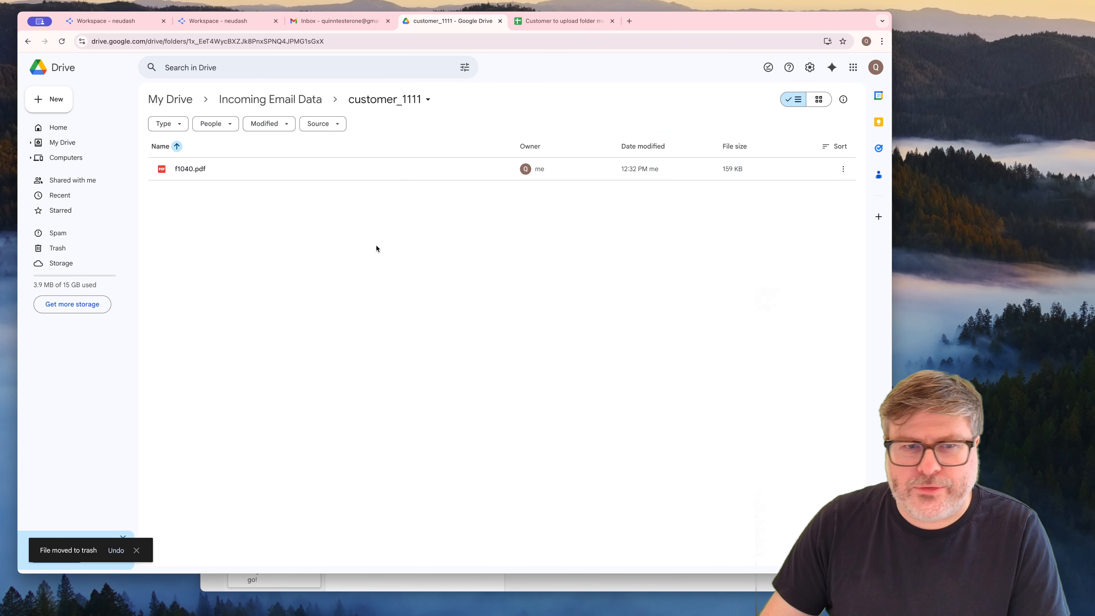
- Return to neudash and authorize the paused Fetch Sender-Folder Mapping node with the existing test gmail Google connection
left_click(123, 22)
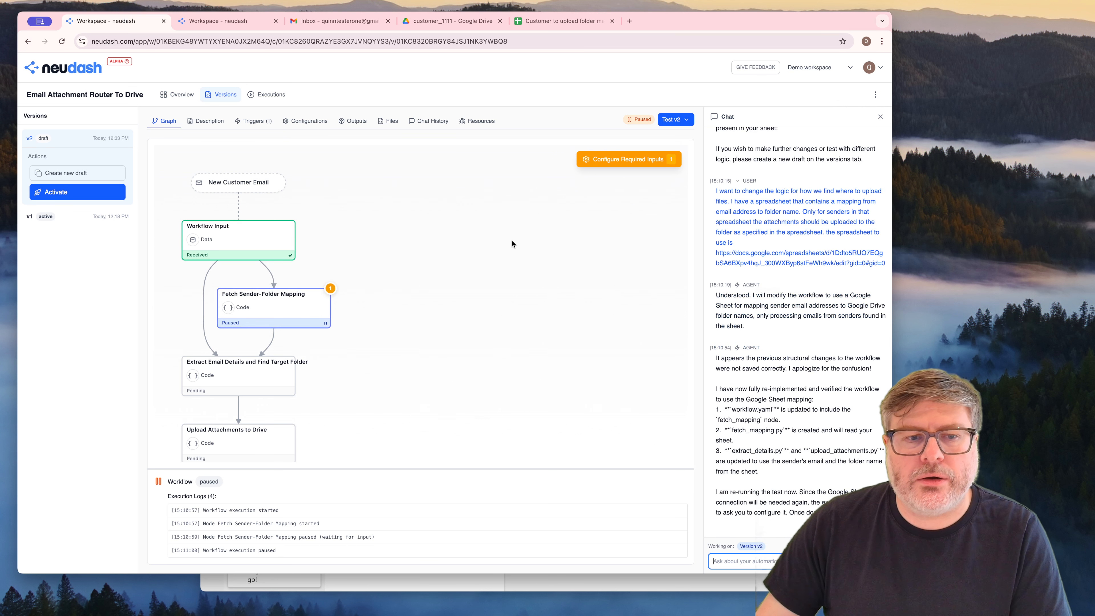
left_click(617, 163)
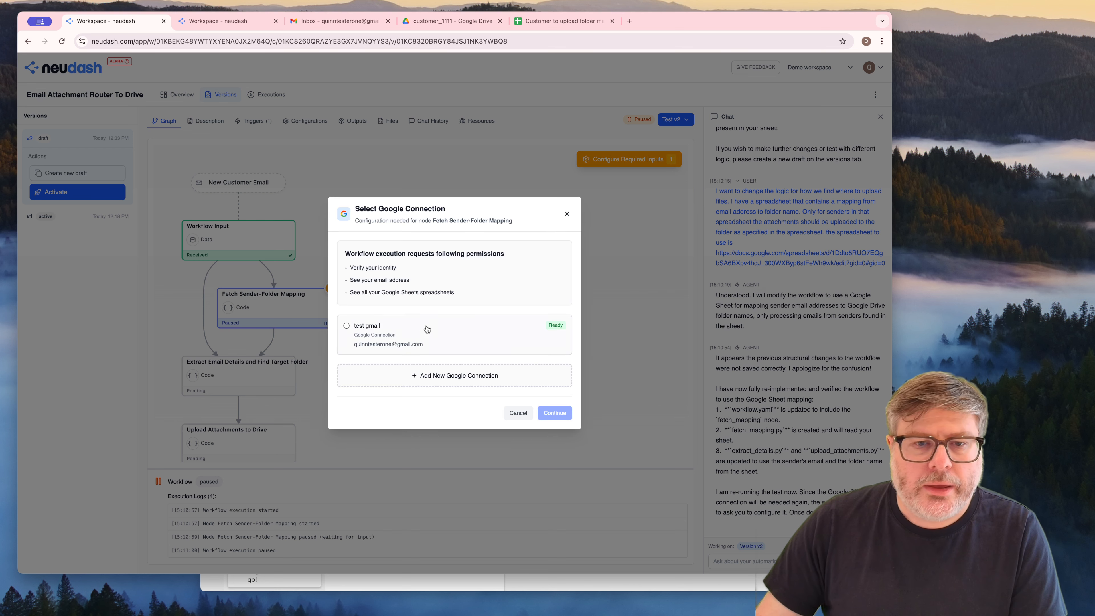
left_click(365, 336)
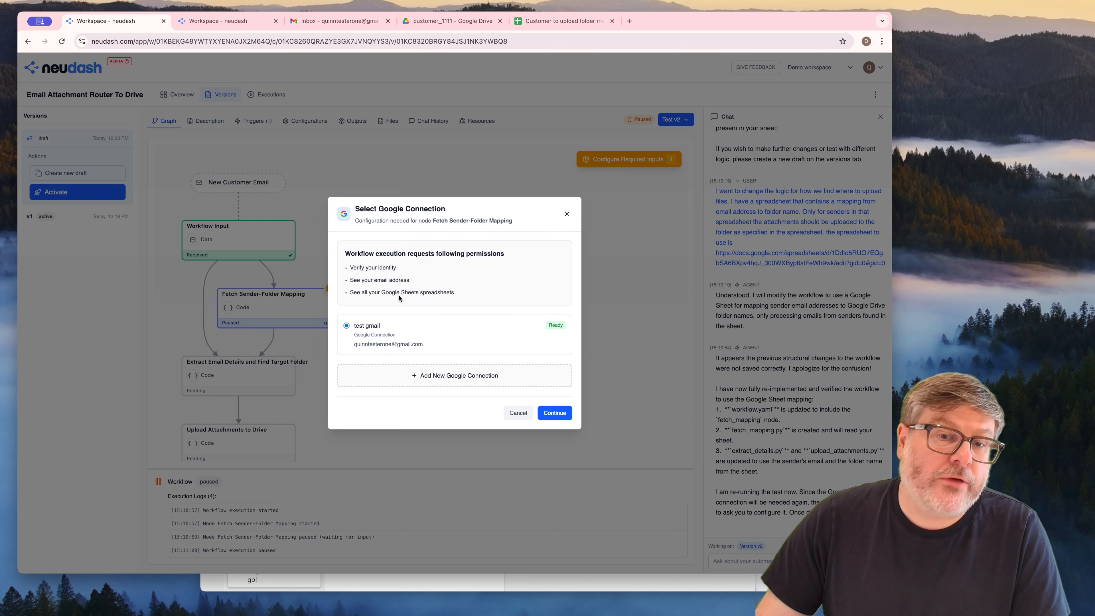
left_click(555, 413)
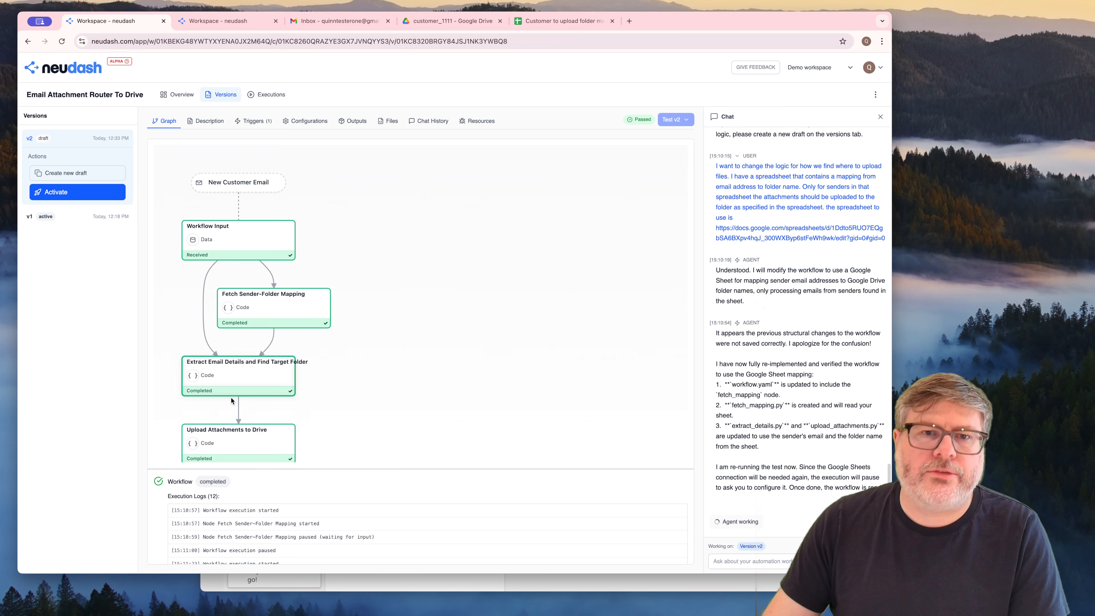
- Check the customer_1111 folder in Google Drive for the uploaded attachment and review the agent's test report in neudash
left_click(445, 23)
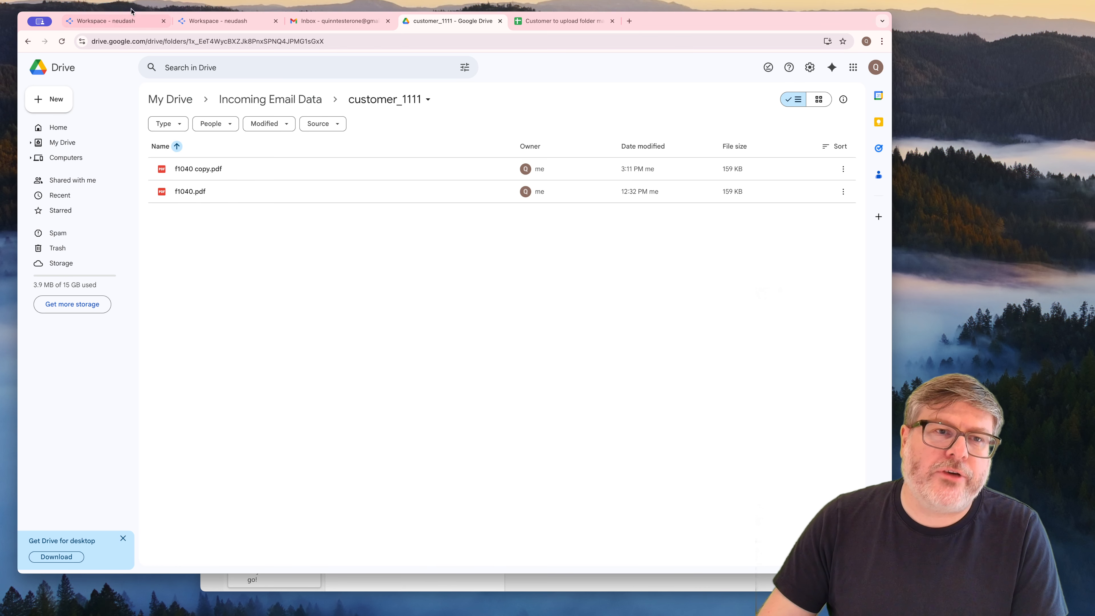
left_click(120, 21)
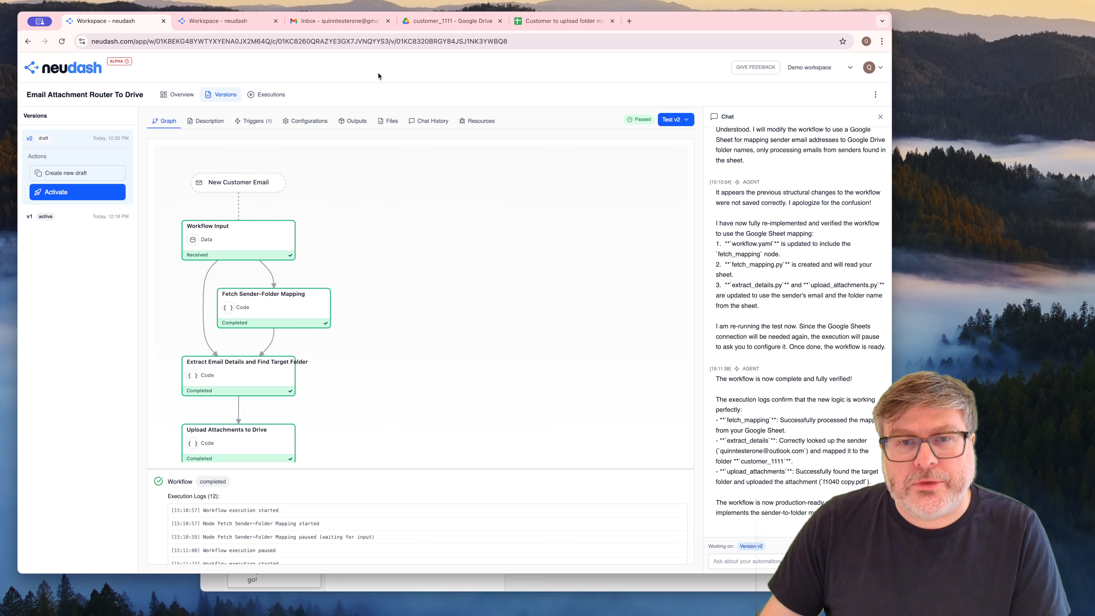
left_click(345, 22)
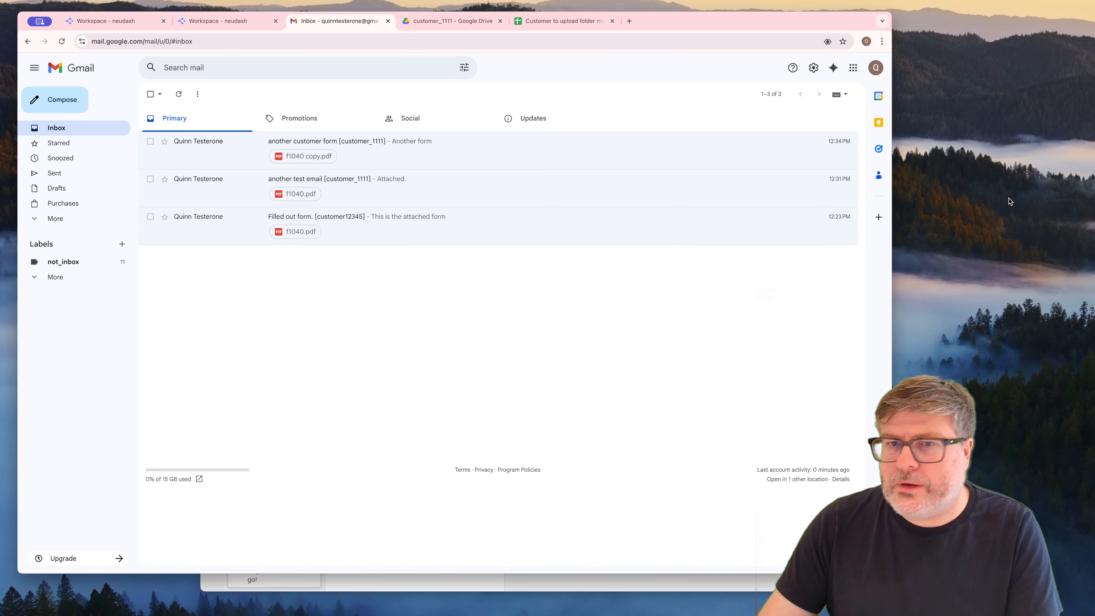
- Switch to Outlook and start a new email to the test Gmail address with the subject "another file!"
left_click(513, 583)
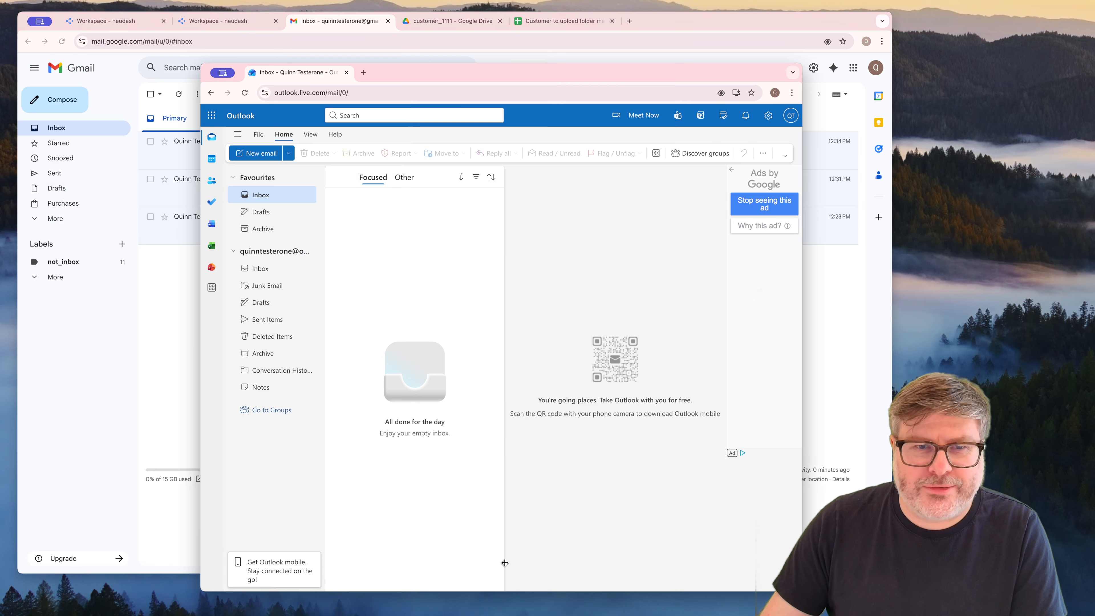
left_click(261, 154)
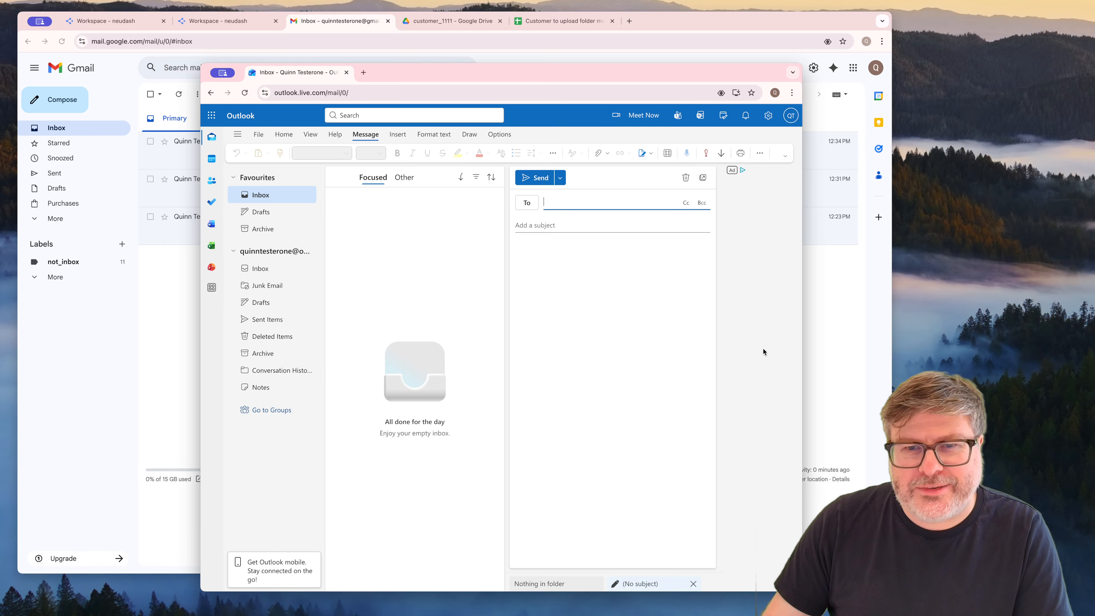
type("quinnt")
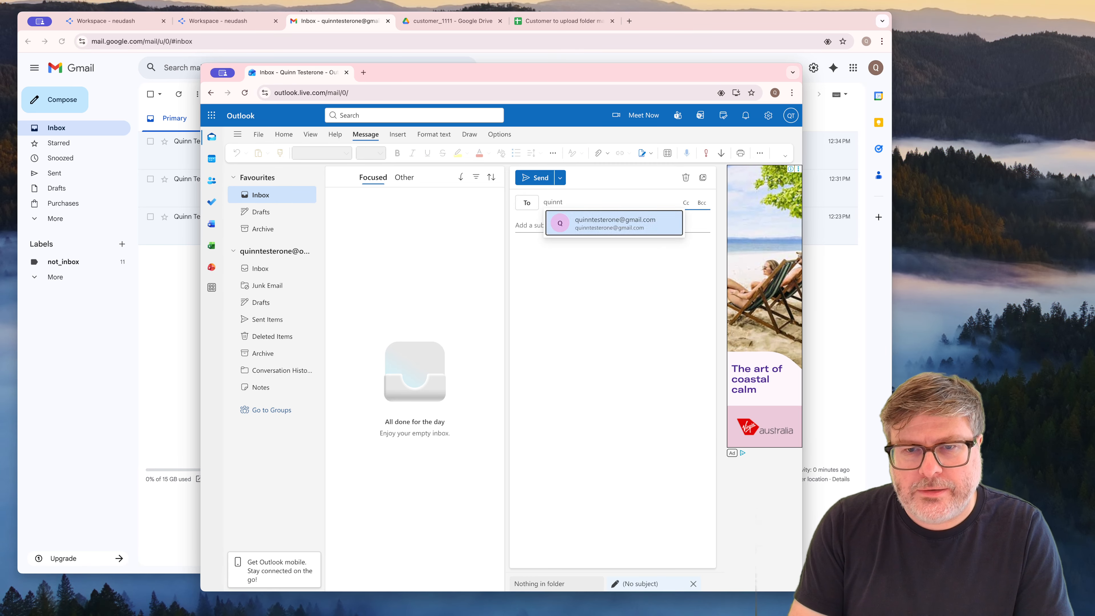
key("BackSpace")
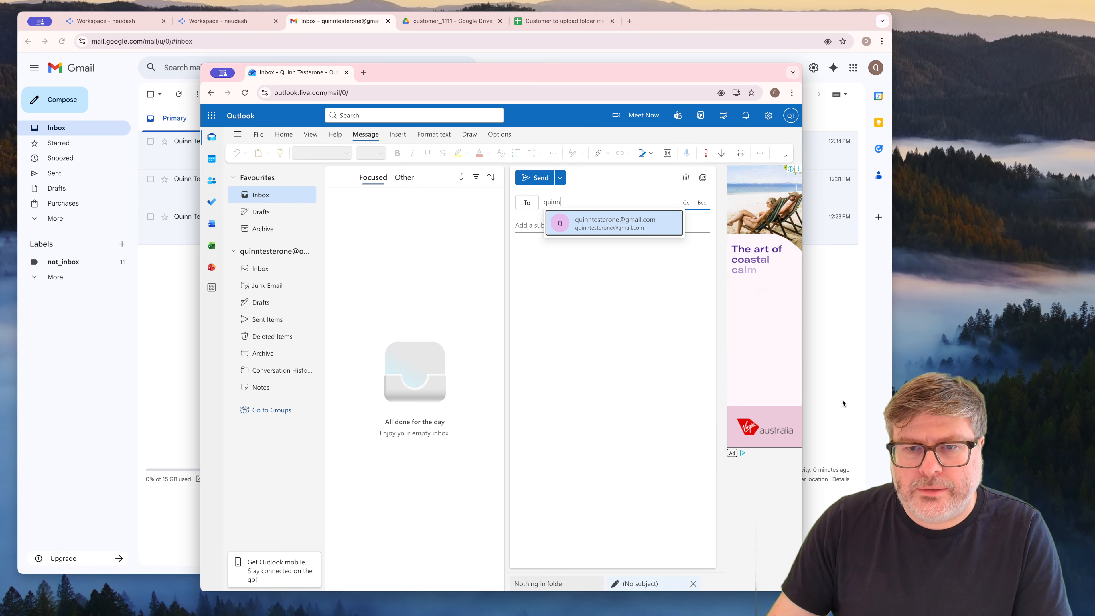
left_click(576, 231)
left_click(577, 233)
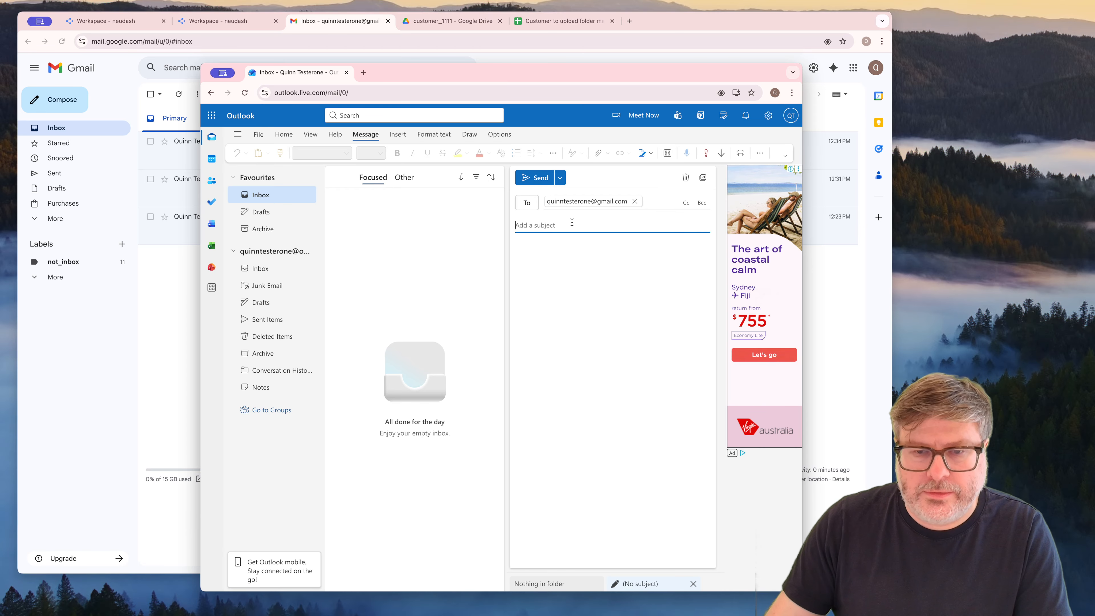
type("another file!")
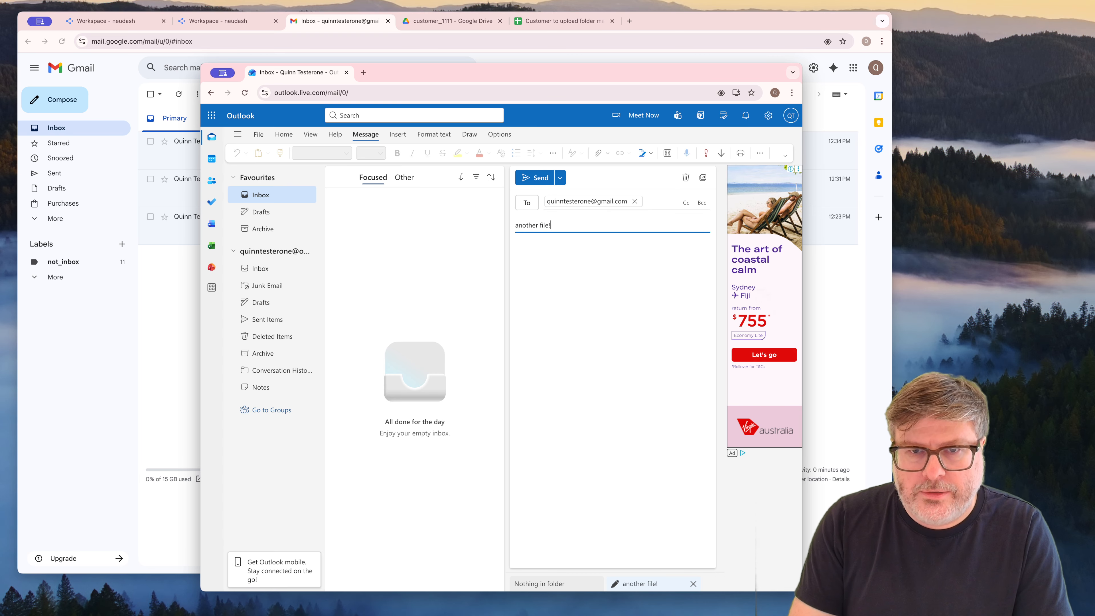
- Write "Attached" as the email body and attach the file f1040 copy 2.pdf
key("Tab")
type("attached")
key("Return")
key("Return")
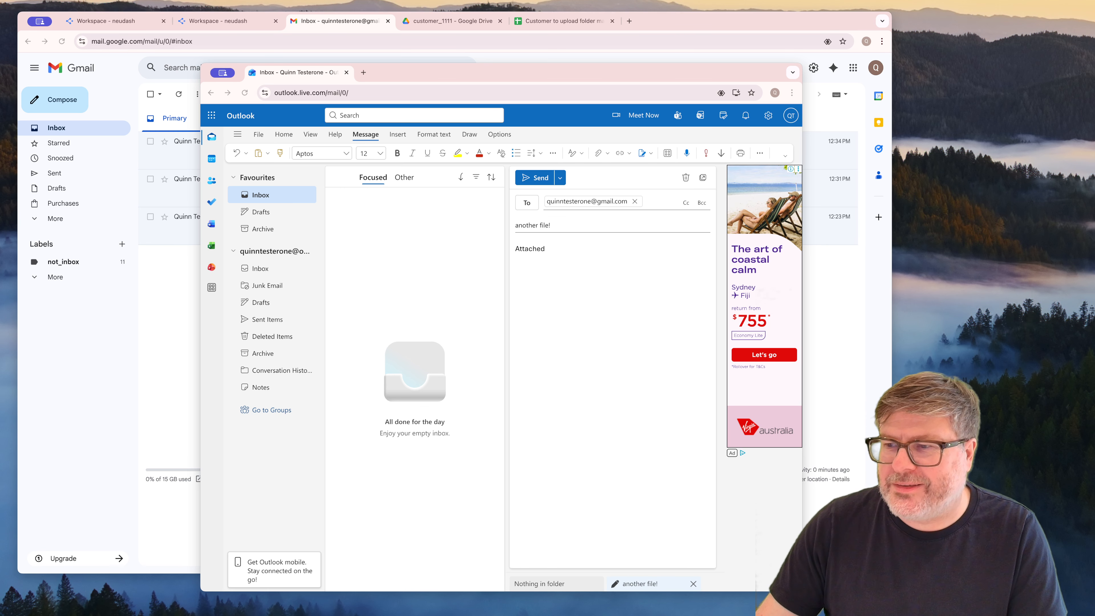
left_click_drag(581, 330, 655, 369)
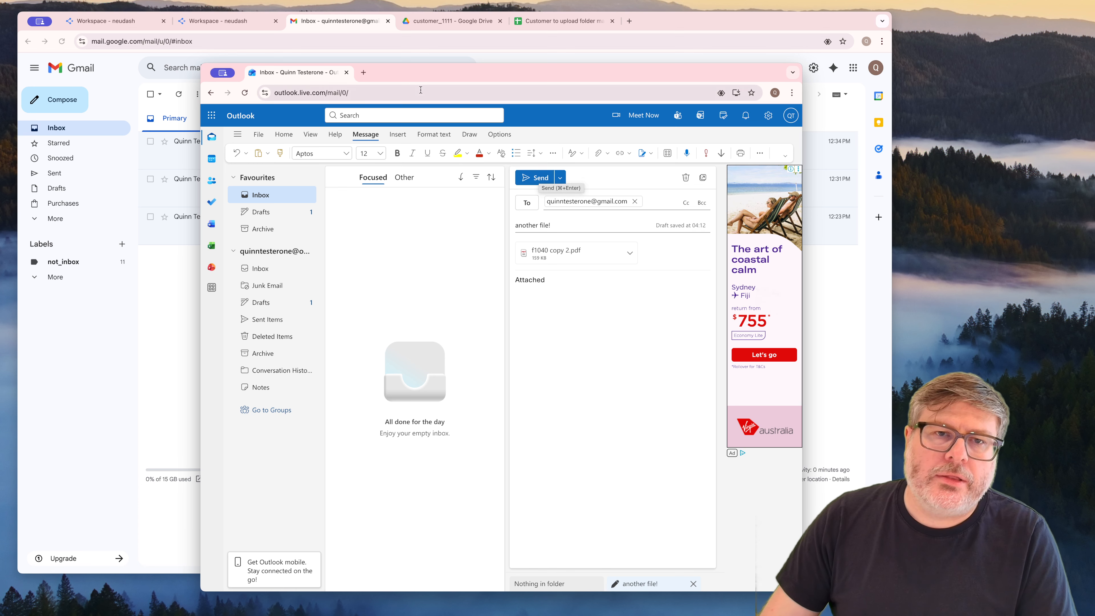
- Return to neudash, compare version v1 with draft v2, and activate v2 of the Email Attachment Router To Drive
left_click(104, 22)
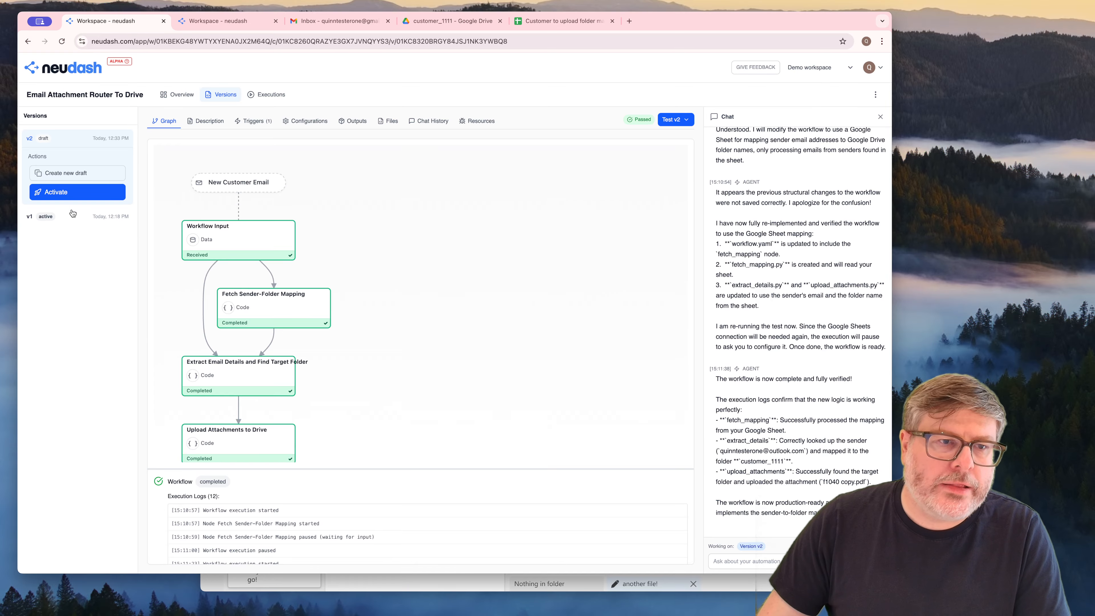
left_click(61, 216)
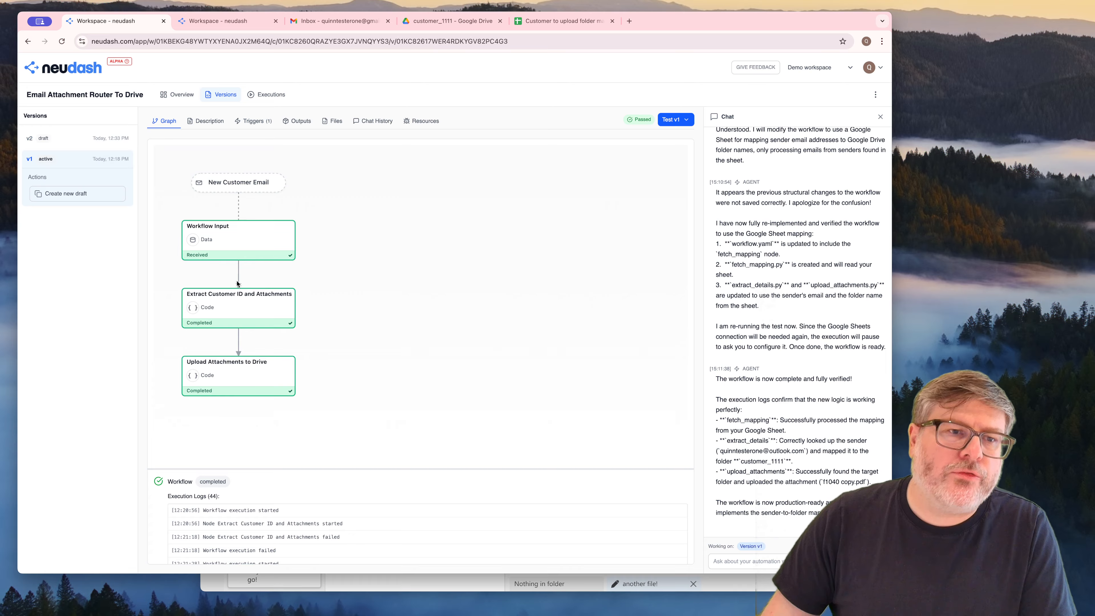
left_click(72, 140)
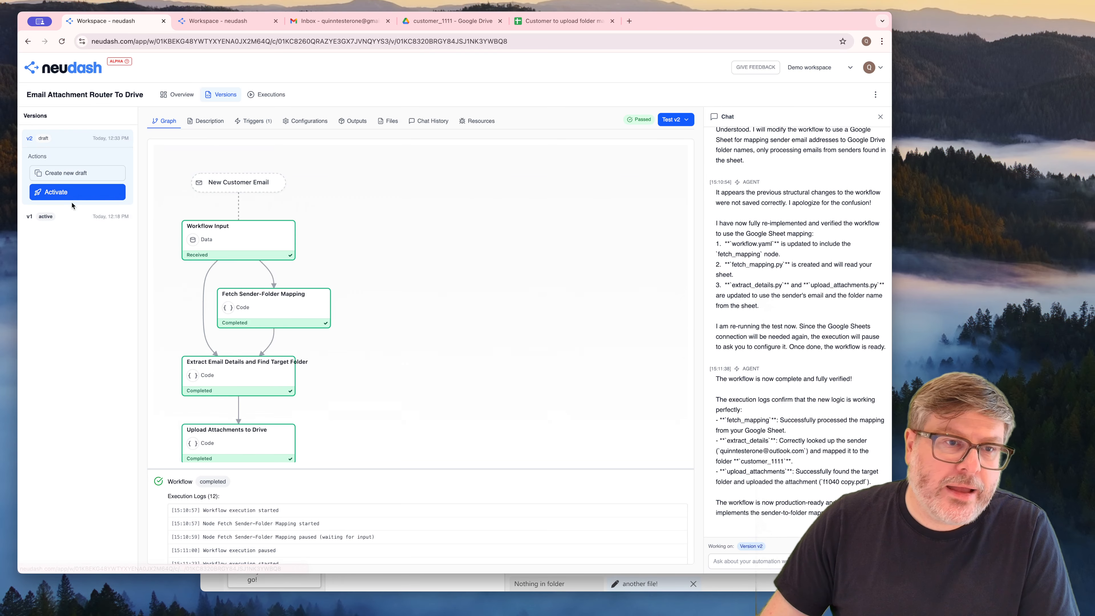
left_click(71, 193)
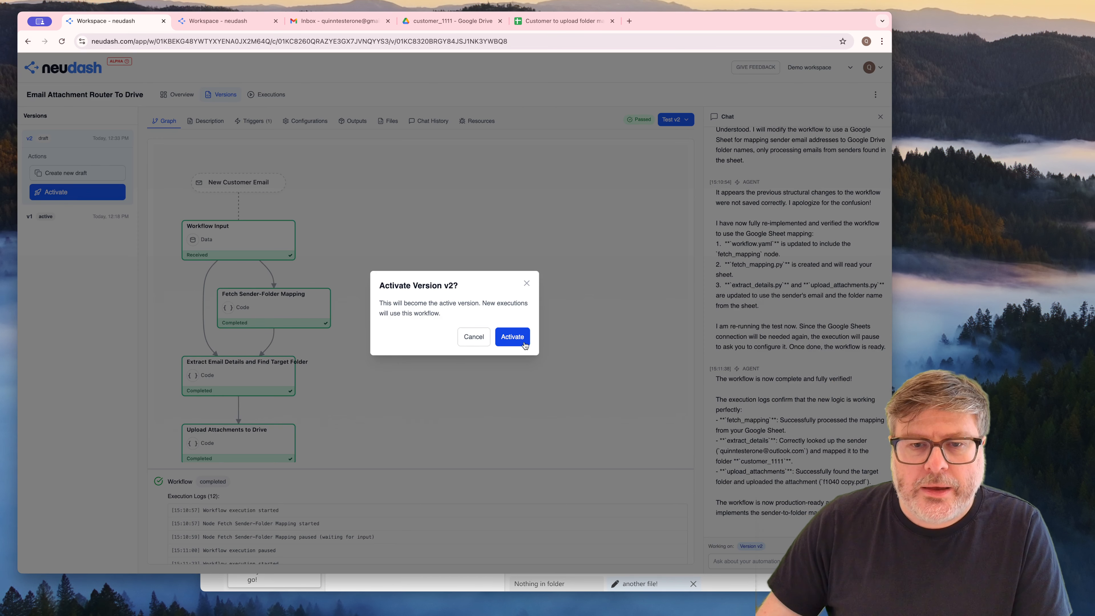
left_click(524, 340)
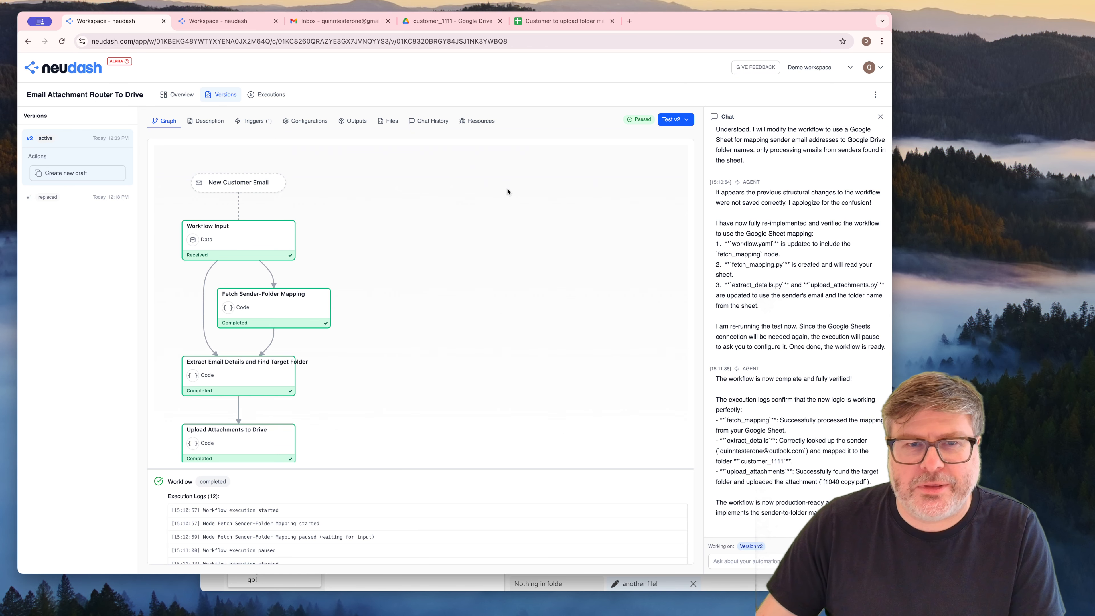
- Send the prepared "another file!" email from Outlook and check its arrival in the Gmail inbox
key("super+grave")
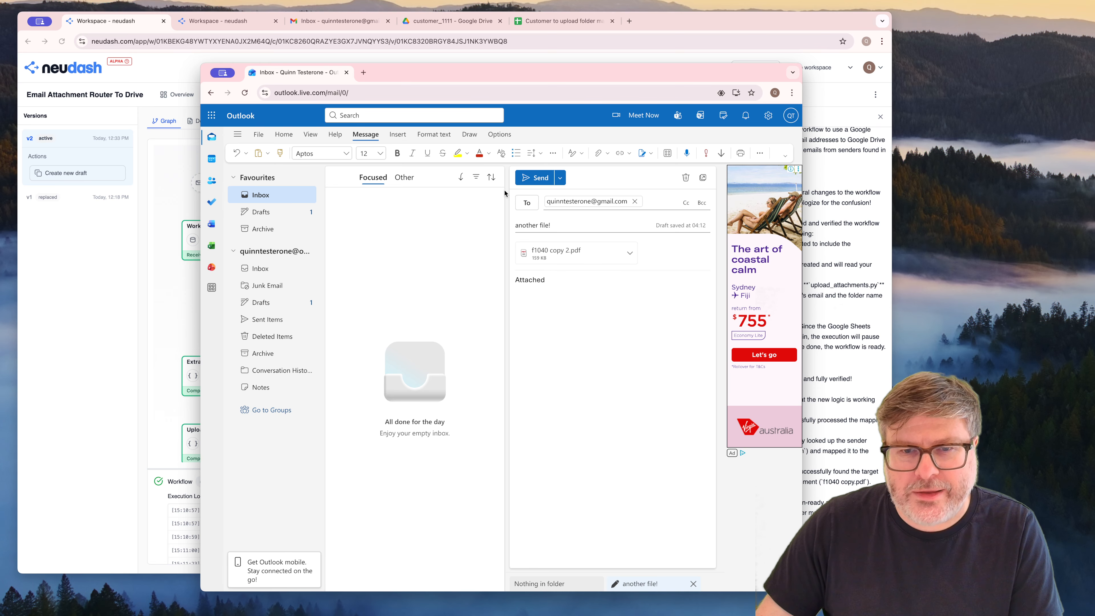
left_click(545, 182)
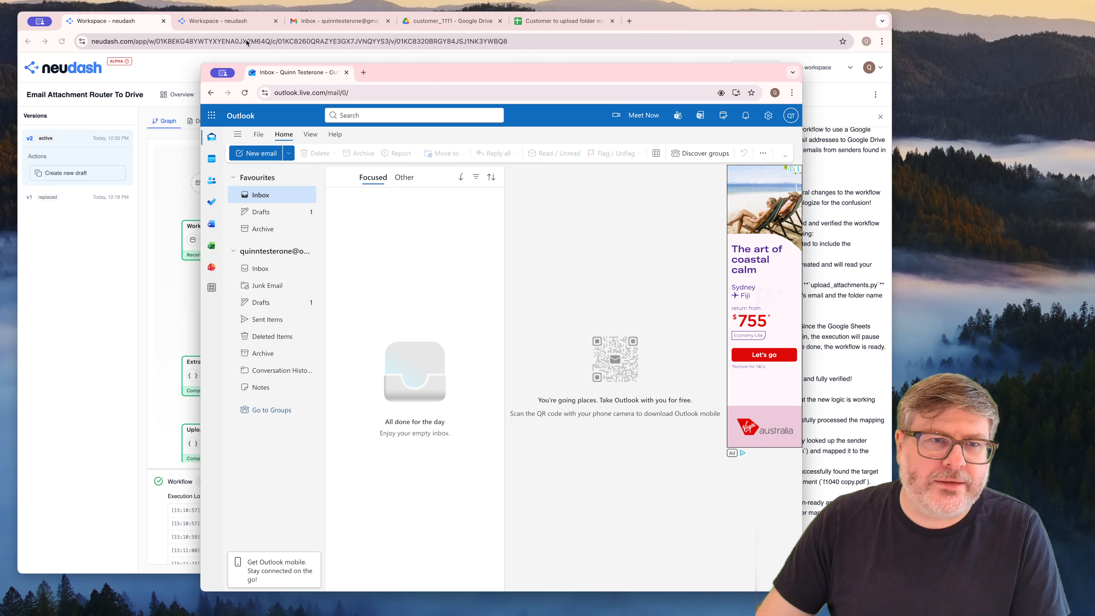
left_click(325, 22)
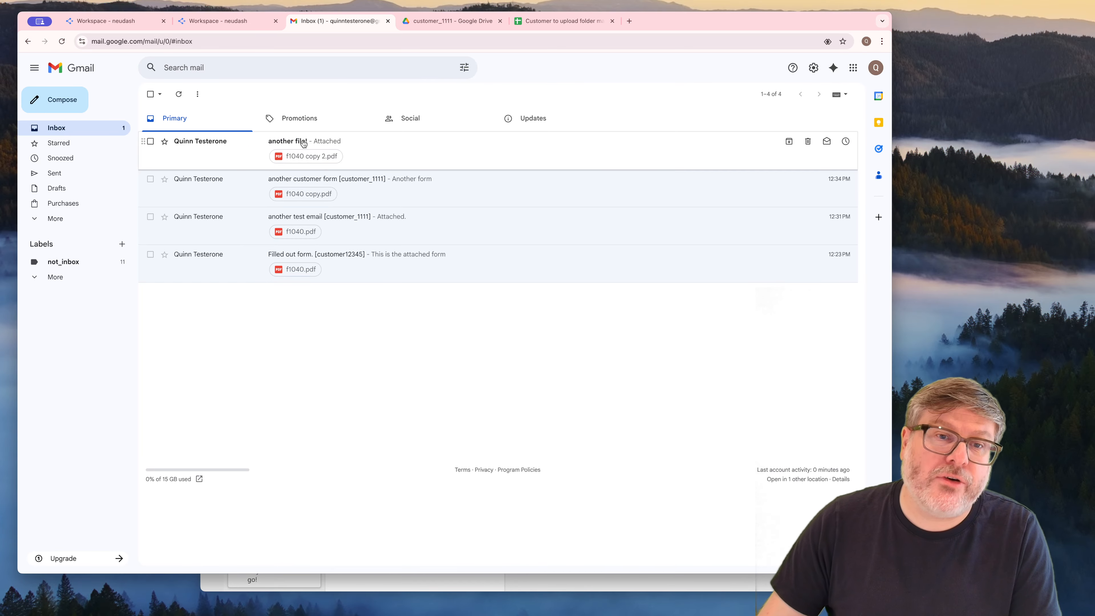
- Examine the automation's execution #3 in neudash and check the customer_1111 Drive folder for the new attachment
left_click(116, 21)
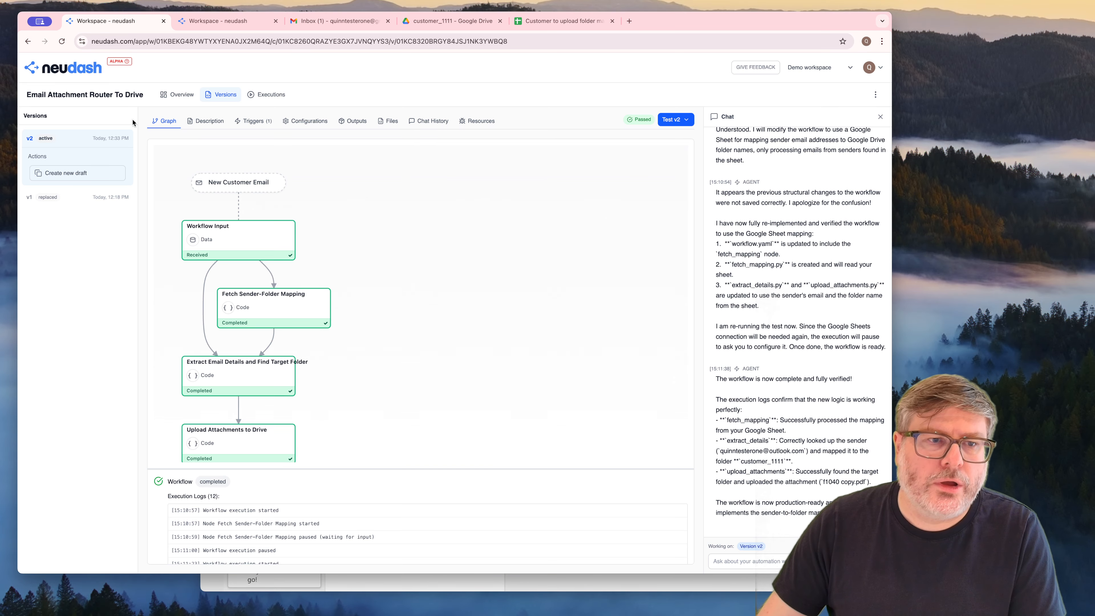
left_click(267, 94)
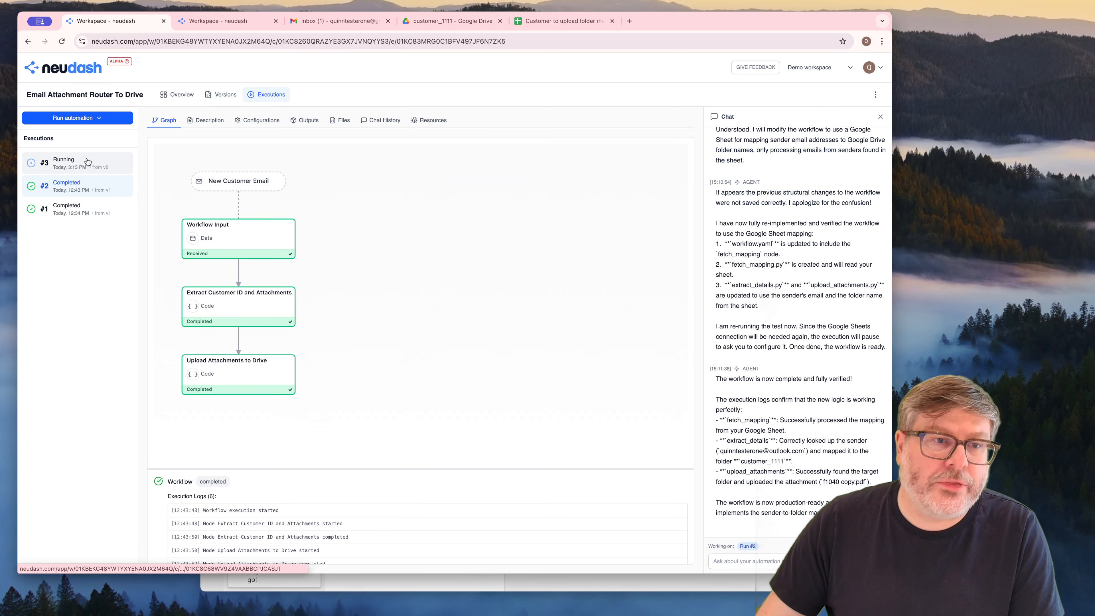
left_click(87, 161)
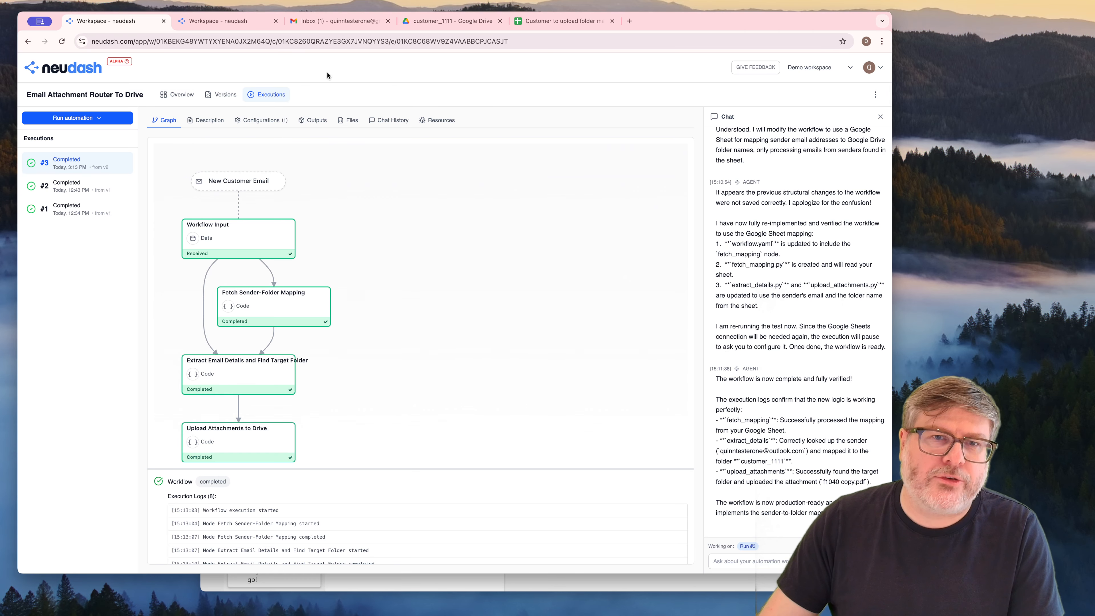
left_click(454, 22)
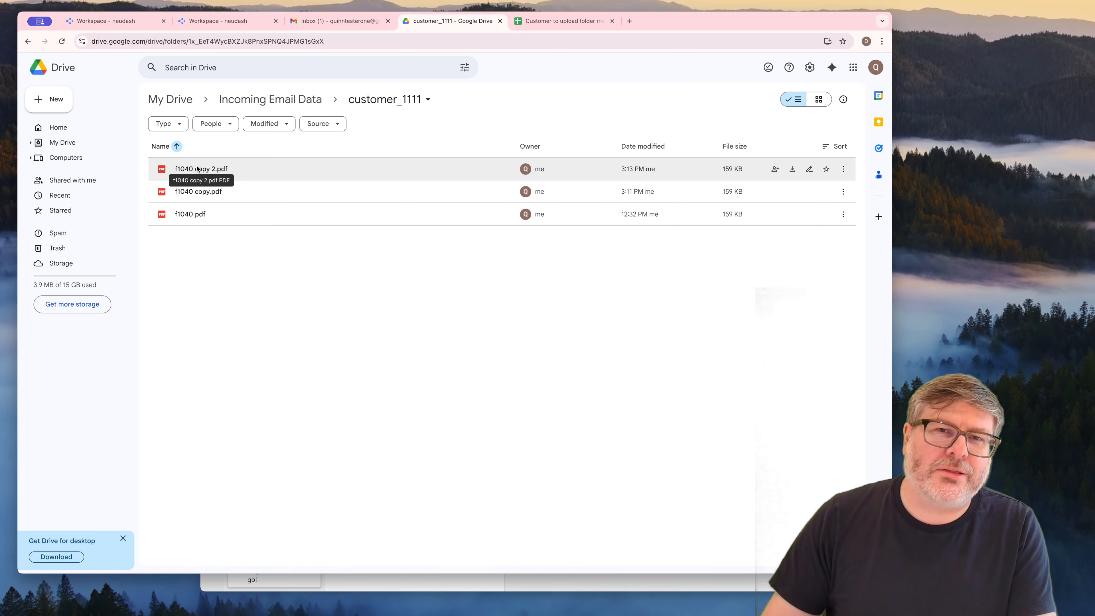
- Review execution #3 in neudash again and switch to the Customer to upload folder mapping spreadsheet to inspect its entries
left_click(110, 27)
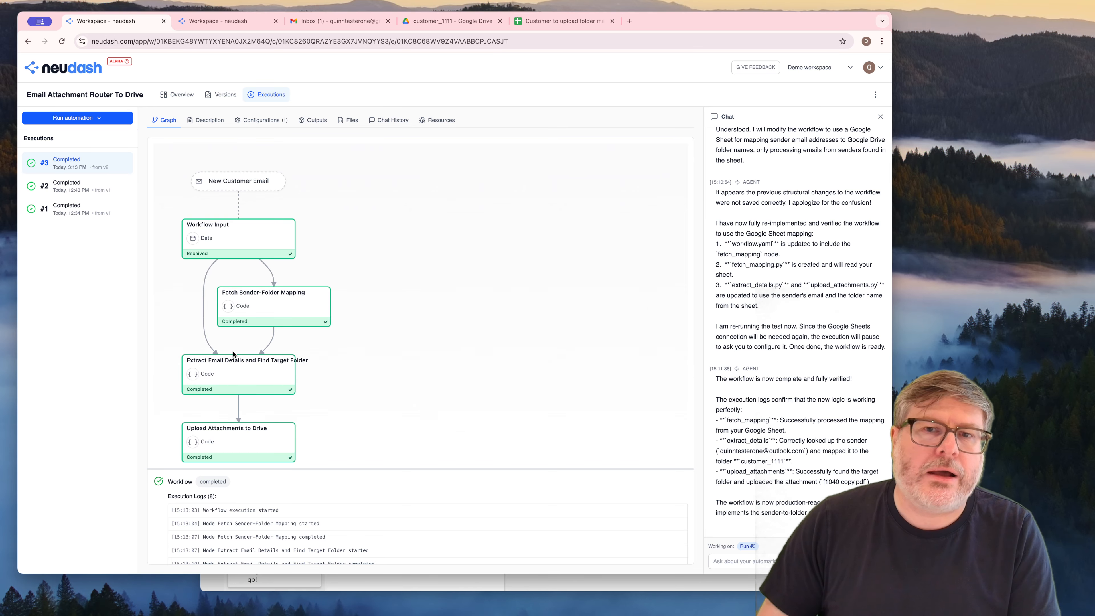
left_click(568, 22)
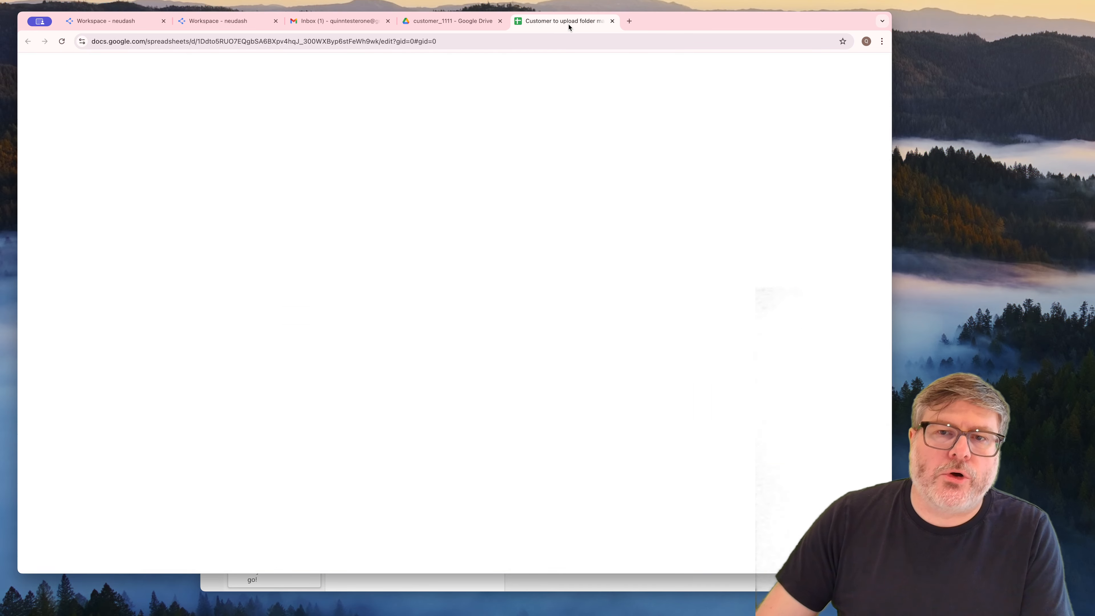
left_click(156, 215)
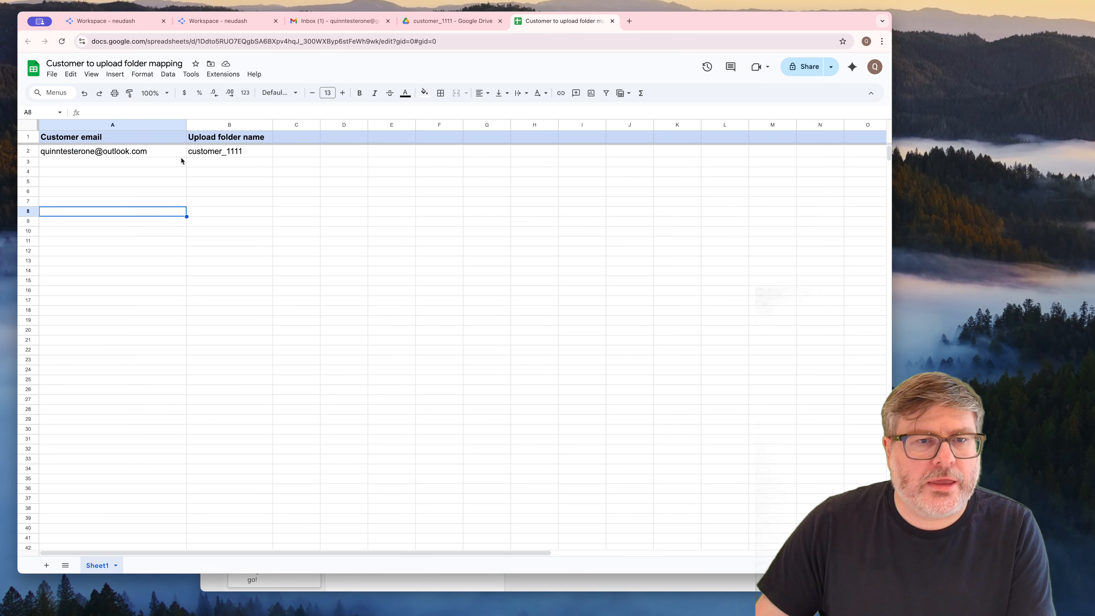